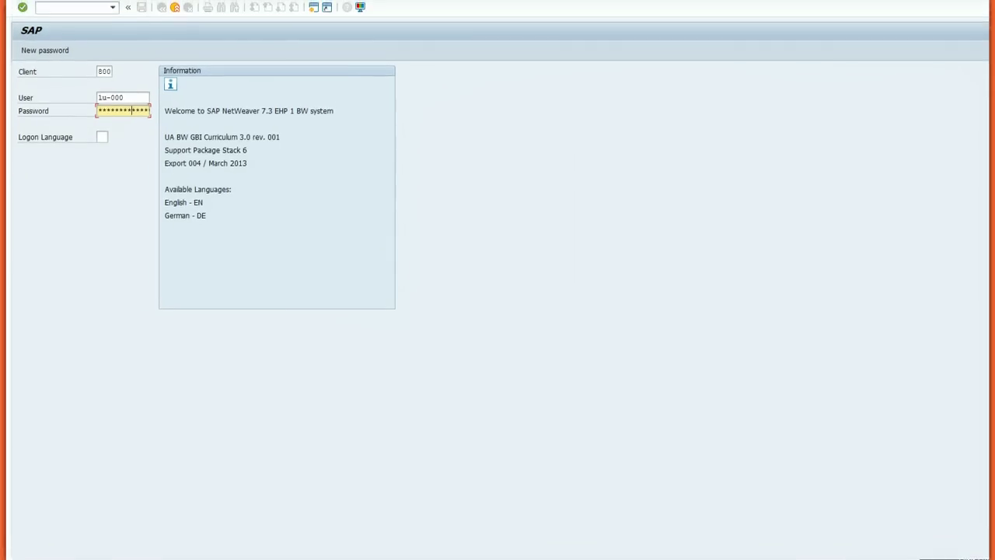
Log on to the SAP BW system with the entered credentials and open the Data Warehousing Workbench from the user menu
{"action": "left_click", "coordinate": [22, 9]}
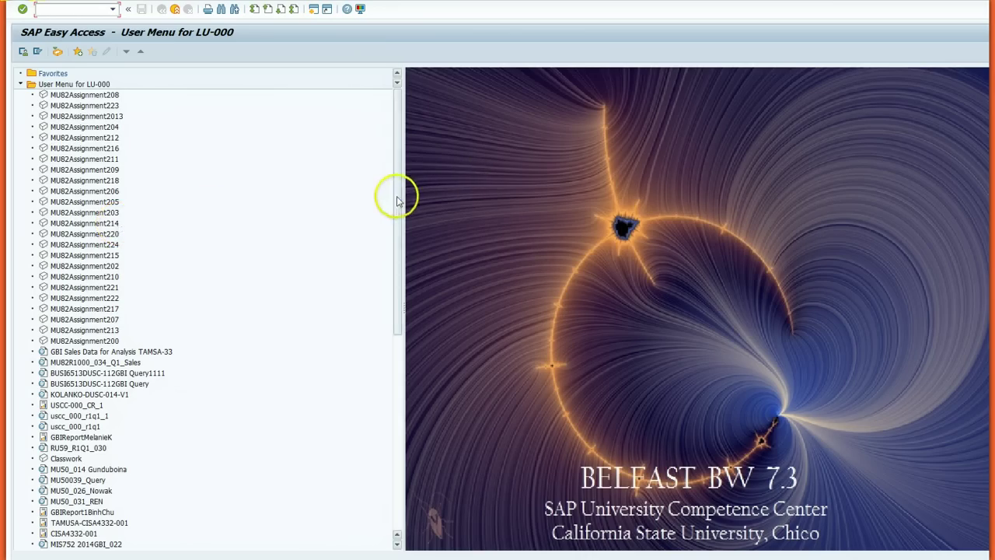
{"action": "left_click_drag", "start_coordinate": [400, 196], "coordinate": [404, 379]}
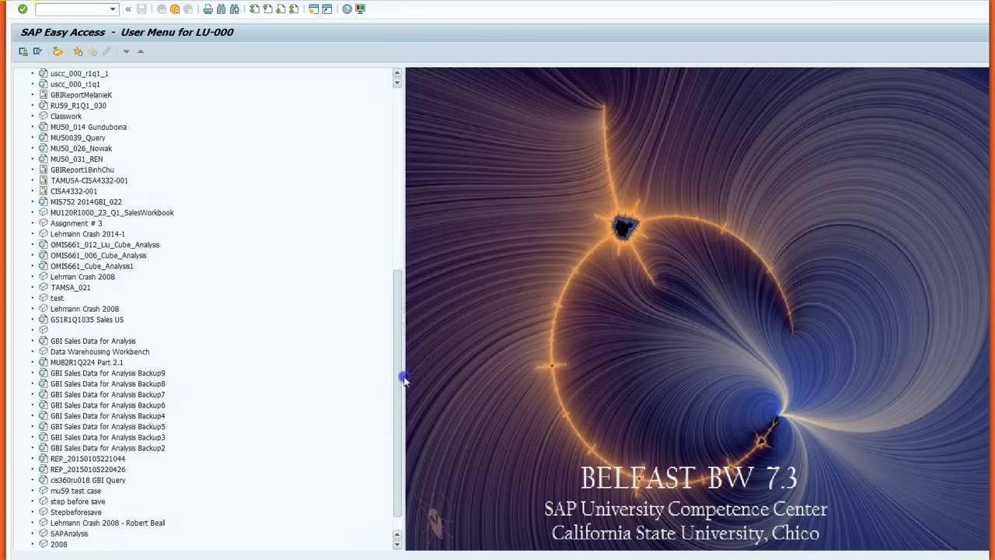
{"action": "left_click", "coordinate": [101, 352]}
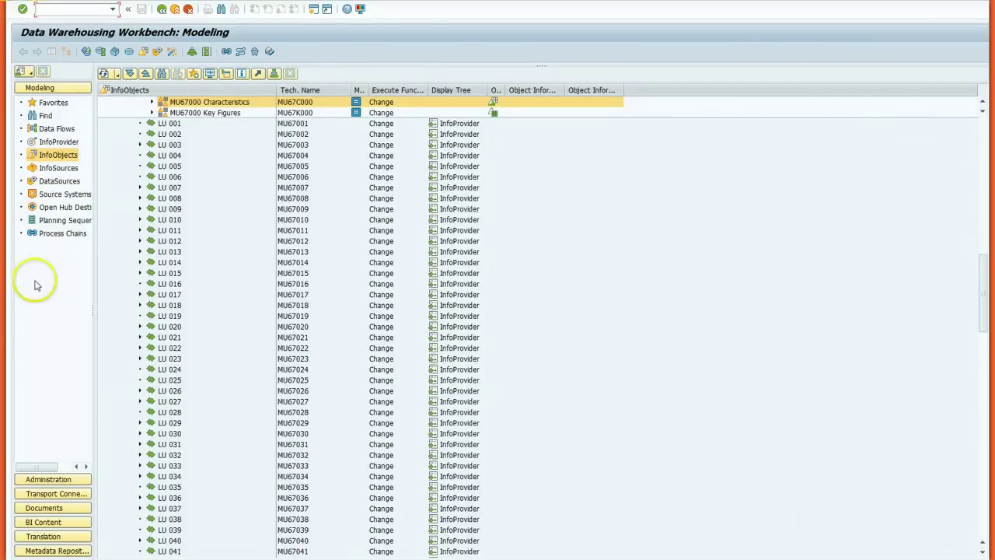
Show the InfoProvider hierarchy, locate LU 000 under Curriculum 3, Master Copy, LU (MU67), and check its contents
{"action": "left_click", "coordinate": [71, 144]}
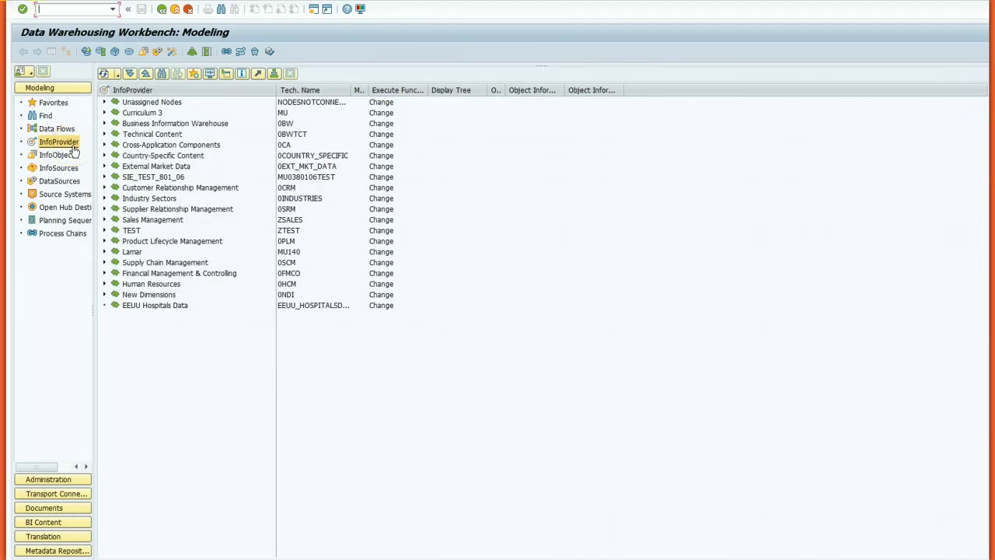
{"action": "left_click", "coordinate": [105, 112]}
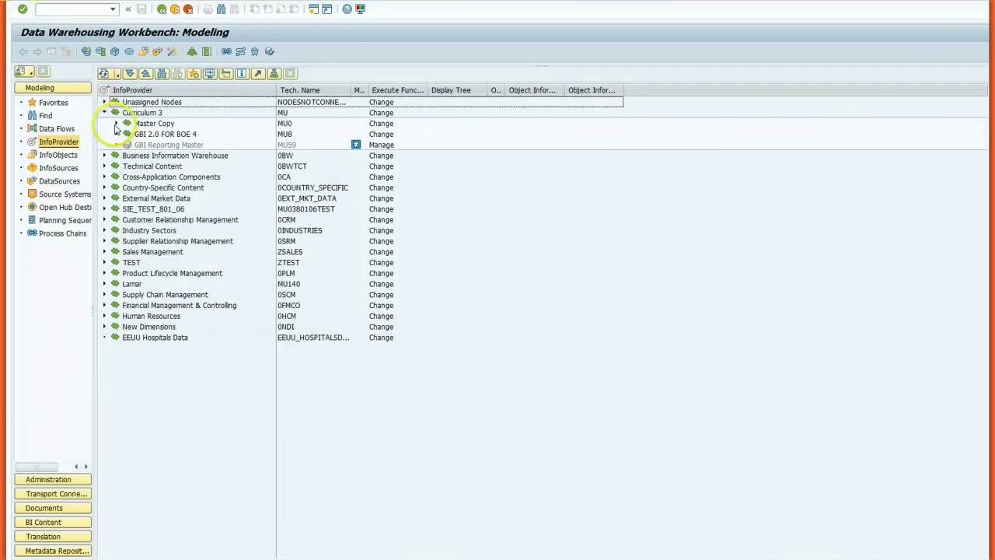
{"action": "left_click", "coordinate": [116, 124]}
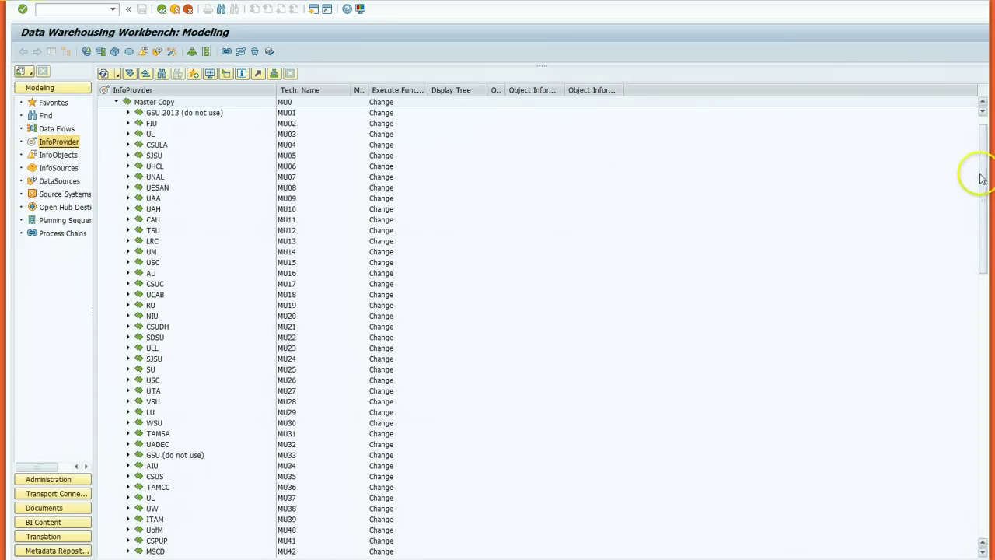
{"action": "left_click_drag", "start_coordinate": [981, 179], "coordinate": [981, 347]}
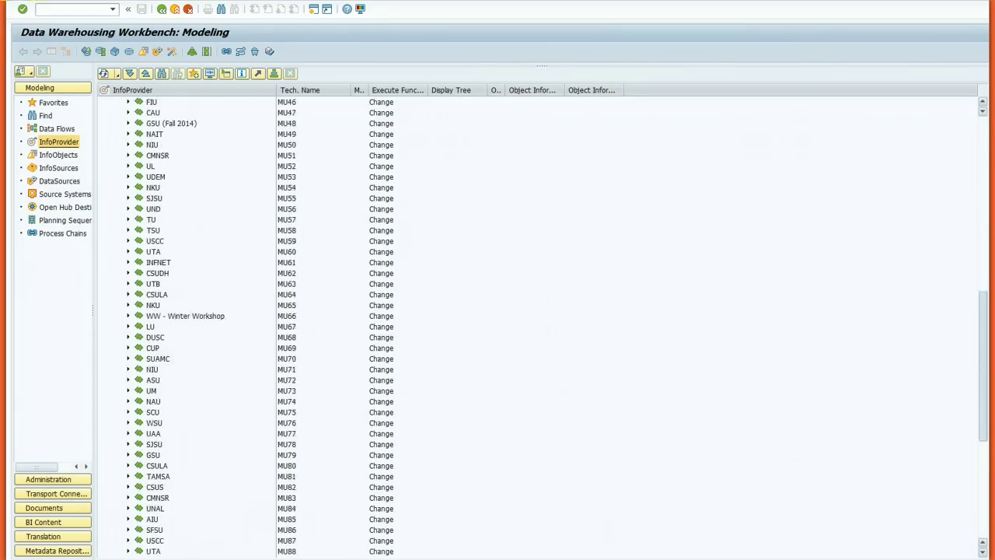
{"action": "left_click", "coordinate": [129, 327]}
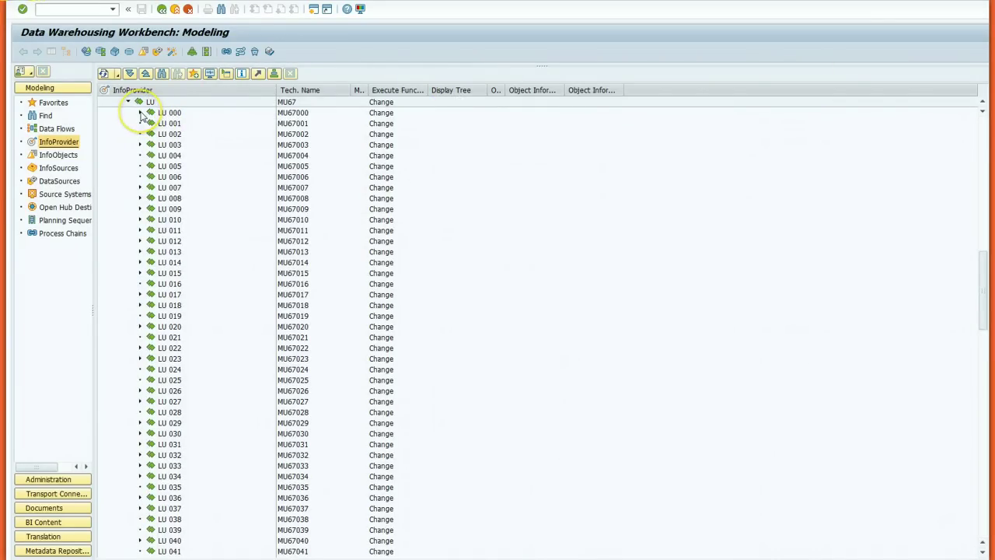
{"action": "left_click", "coordinate": [140, 113]}
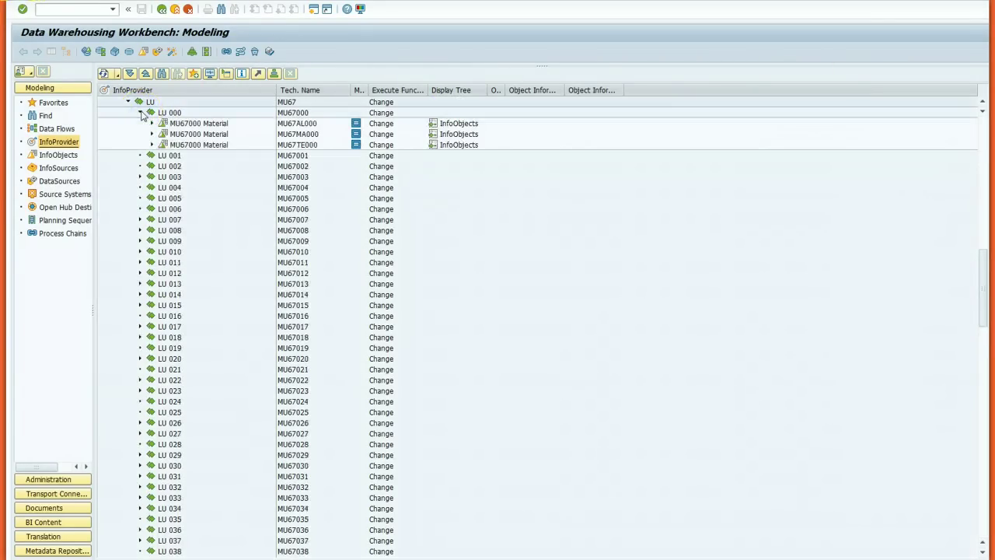
{"action": "left_click", "coordinate": [141, 113]}
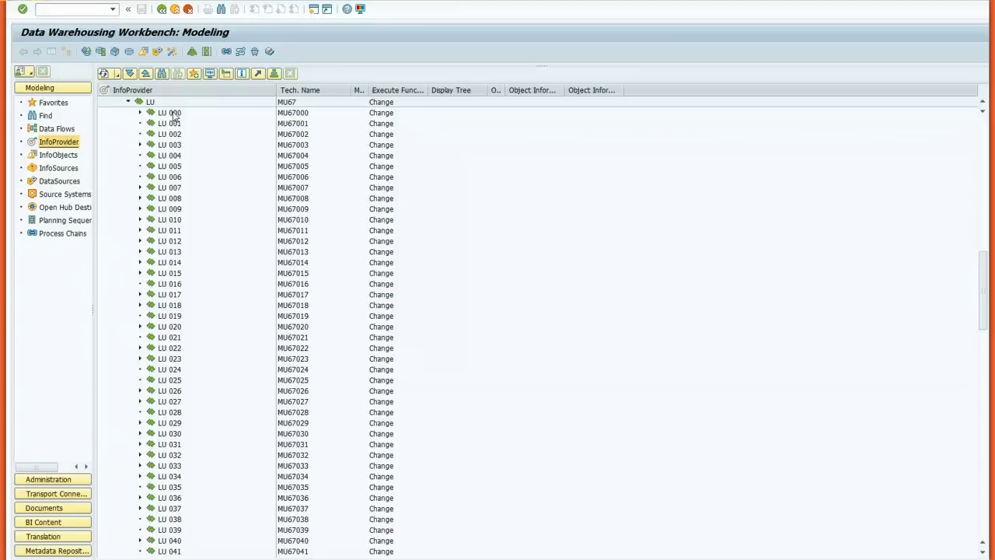
Create a standard InfoCube MU67R1000 with the description "MU67000 GBI Reporting" in the InfoArea LU 000
{"action": "right_click", "coordinate": [174, 115]}
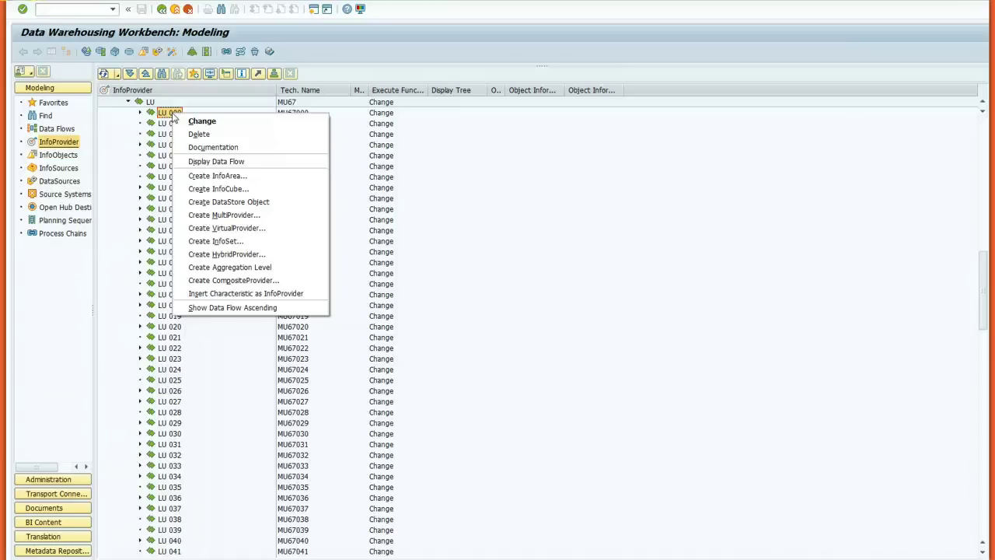
{"action": "left_click", "coordinate": [229, 189]}
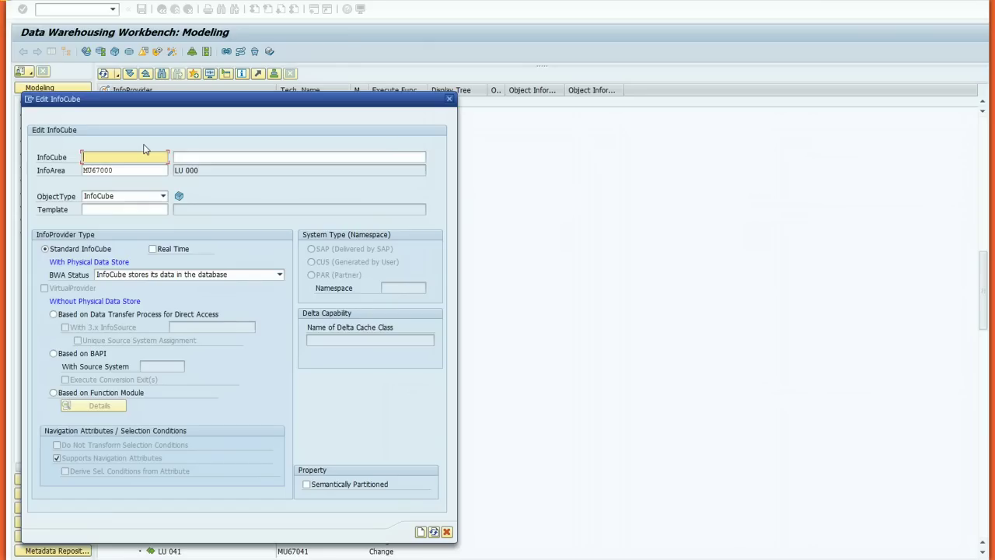
{"action": "type", "text": "MU67"}
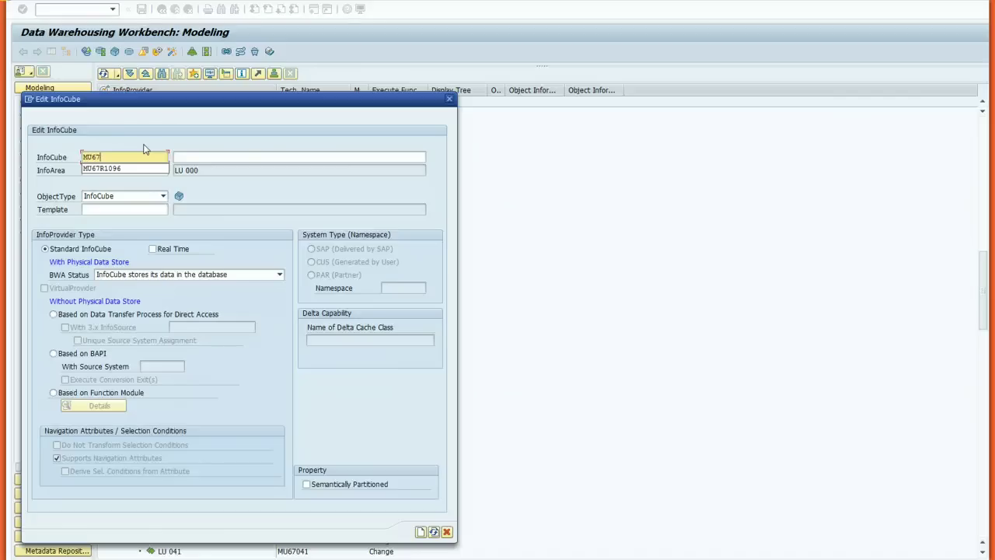
{"action": "type", "text": "R1000"}
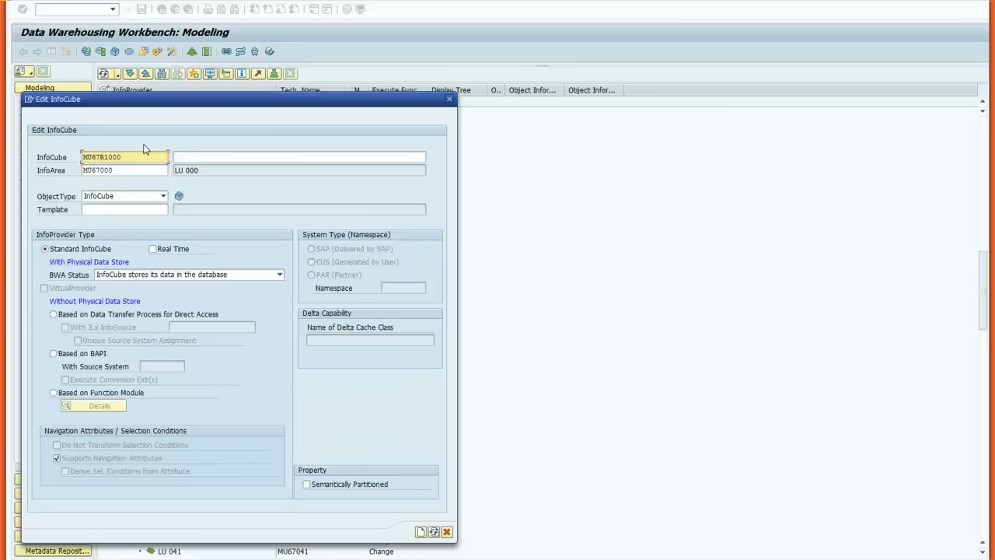
{"action": "left_click", "coordinate": [264, 158]}
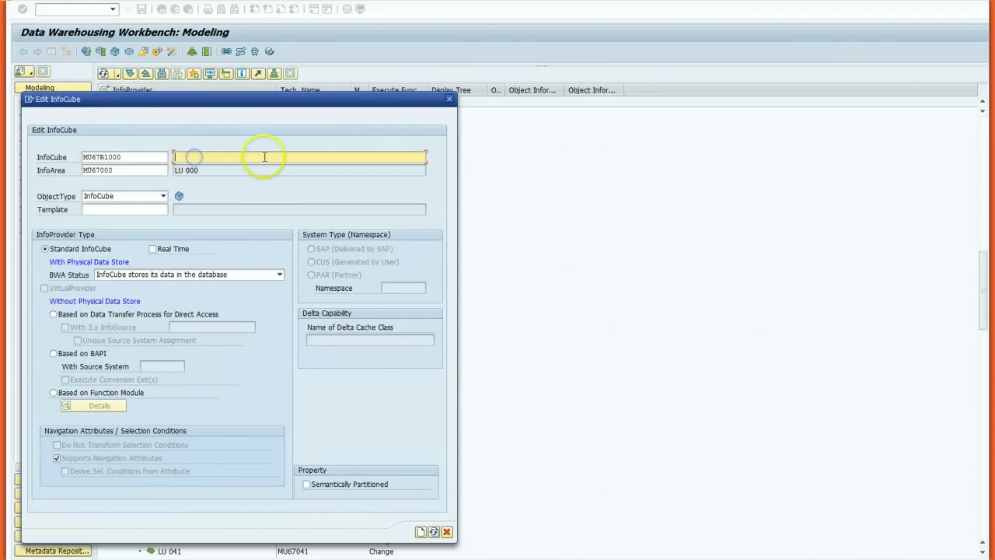
{"action": "type", "text": "MU67000 GBI Reporting"}
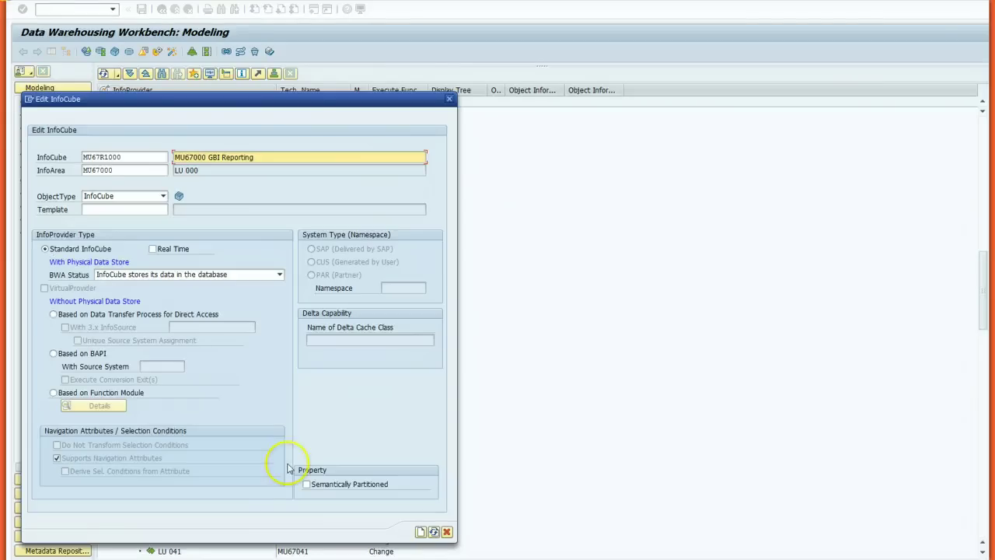
{"action": "left_click", "coordinate": [420, 532]}
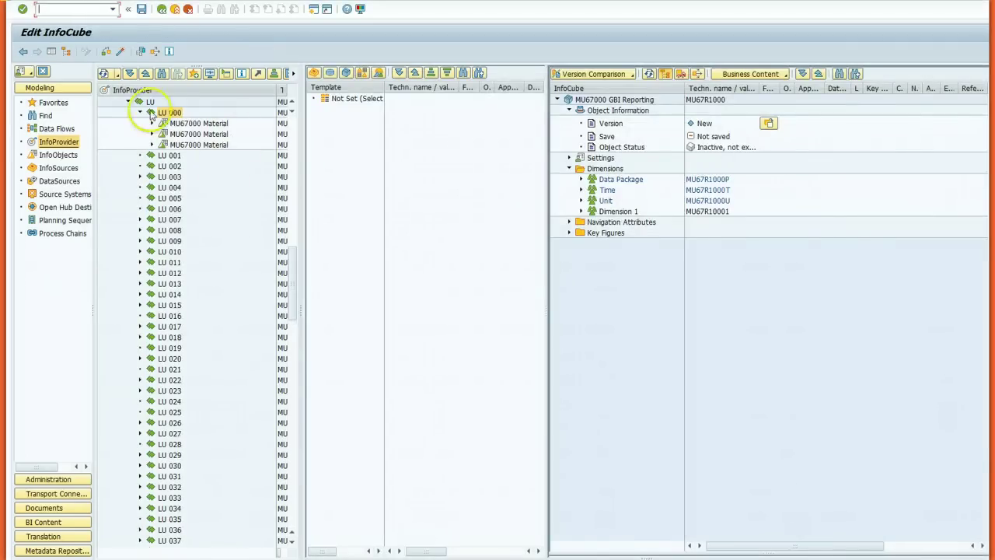
Hide the InfoProvider tree and change the description of Dimension 1 in the InfoCube to Product
{"action": "left_click", "coordinate": [66, 51]}
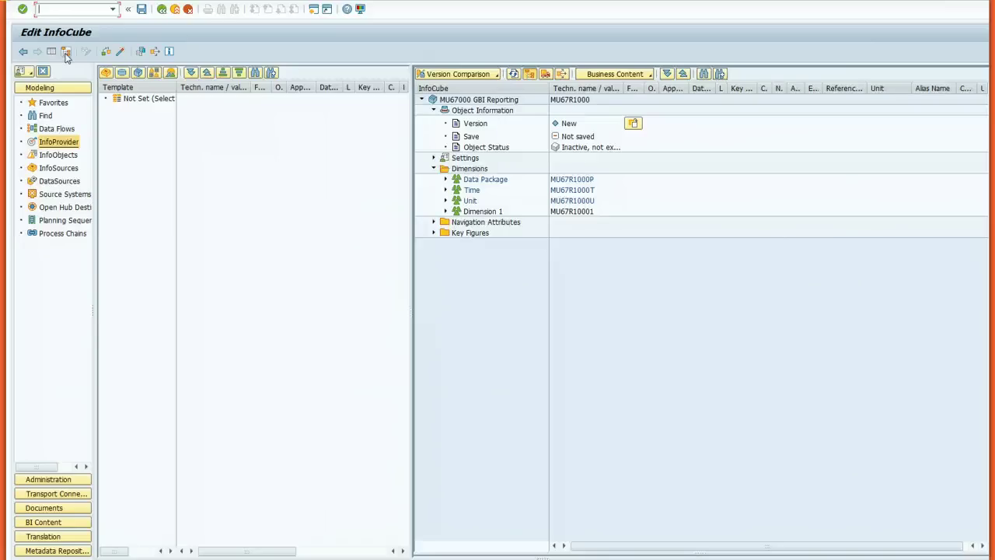
{"action": "left_click", "coordinate": [487, 216]}
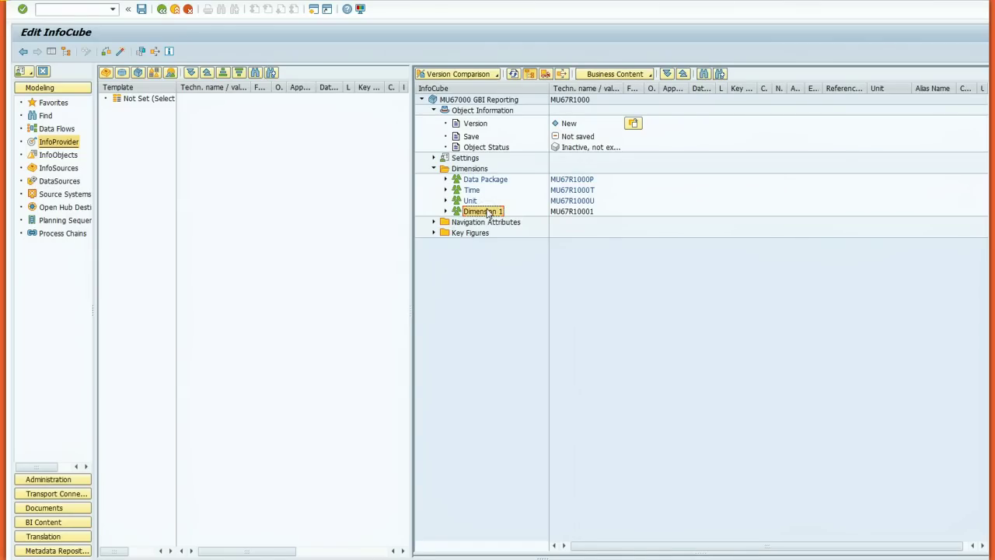
{"action": "right_click", "coordinate": [488, 212]}
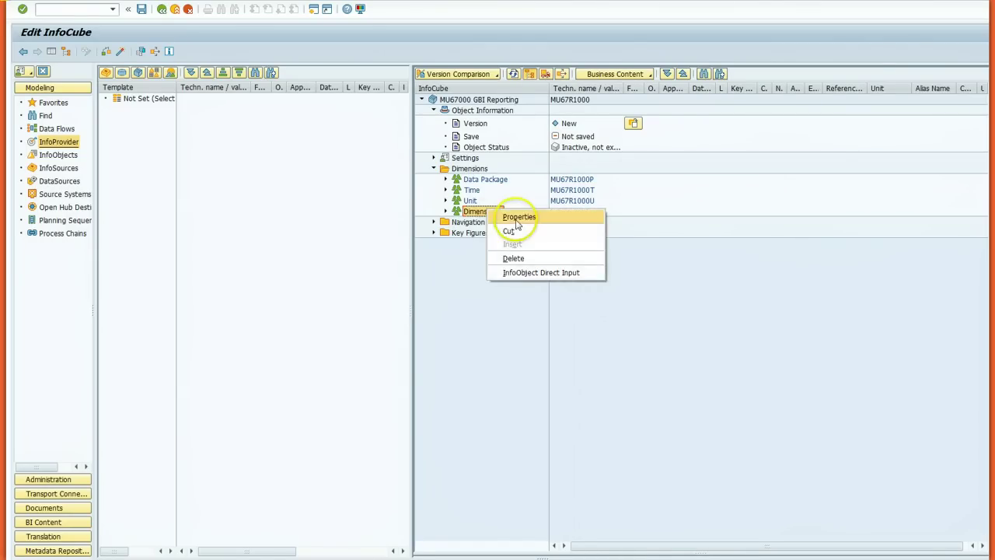
{"action": "left_click", "coordinate": [513, 217]}
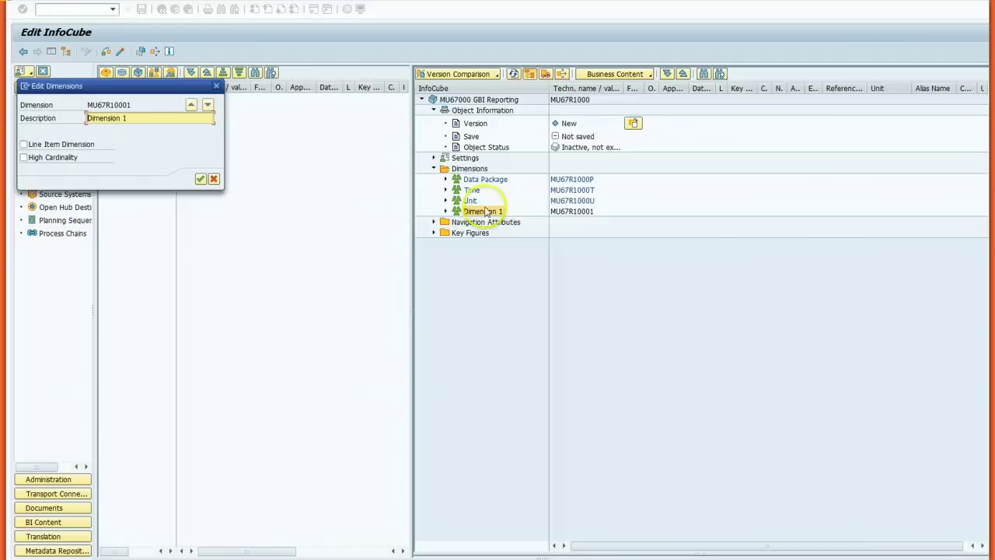
{"action": "left_click_drag", "start_coordinate": [133, 118], "coordinate": [51, 109]}
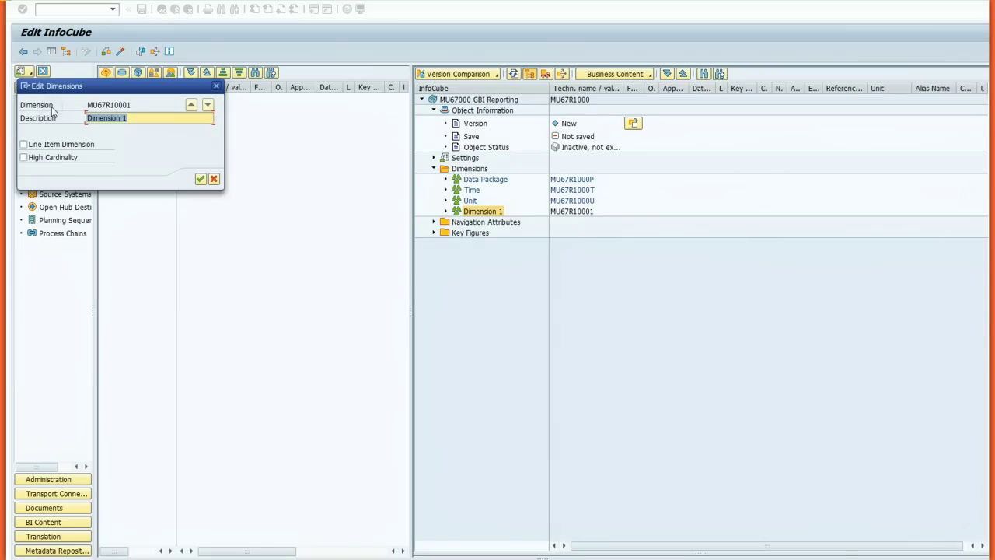
{"action": "type", "text": "Product"}
{"action": "left_click", "coordinate": [201, 179]}
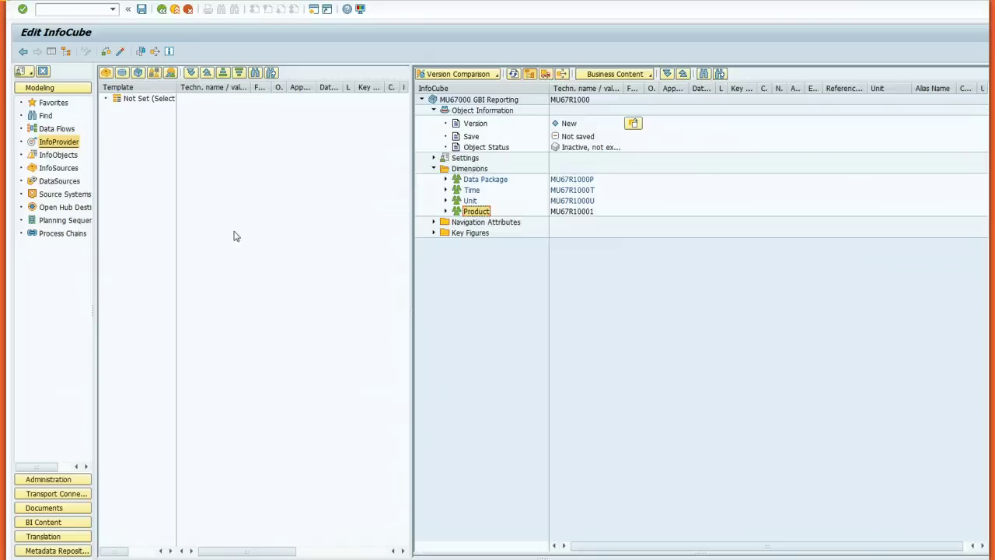
Create a new dimension with the description Customer in the InfoCube
{"action": "left_click", "coordinate": [476, 169]}
{"action": "right_click", "coordinate": [479, 172]}
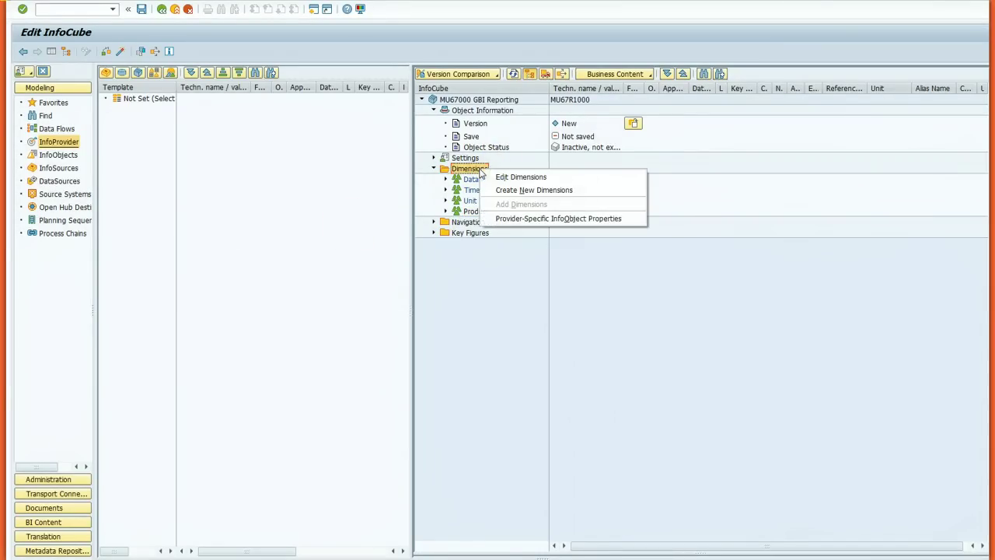
{"action": "left_click", "coordinate": [502, 191]}
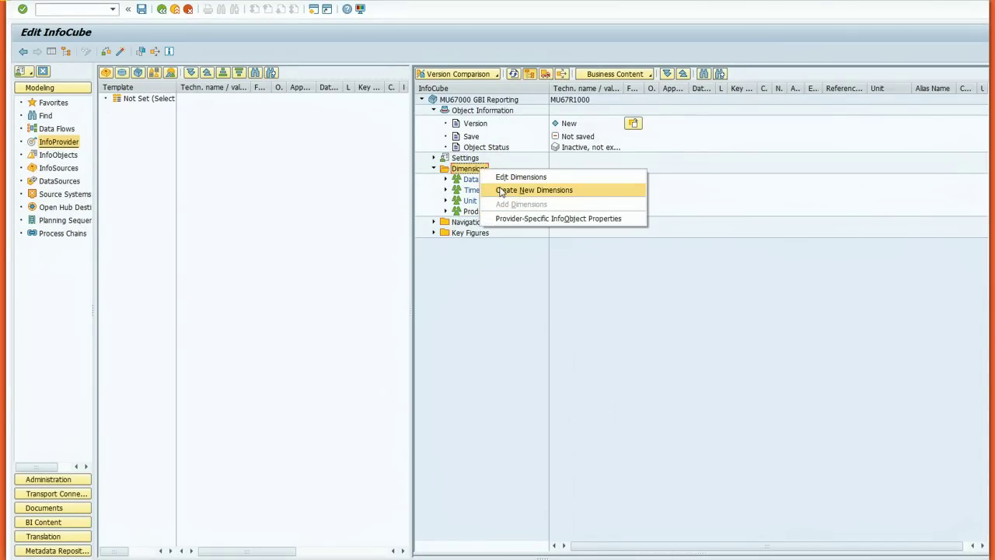
{"action": "left_click", "coordinate": [501, 190]}
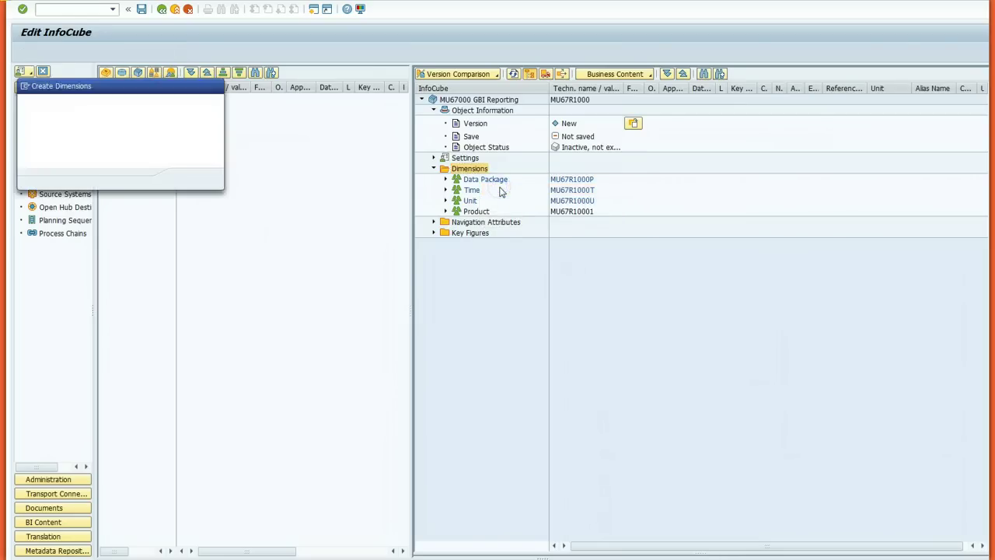
{"action": "left_click_drag", "start_coordinate": [140, 117], "coordinate": [87, 118]}
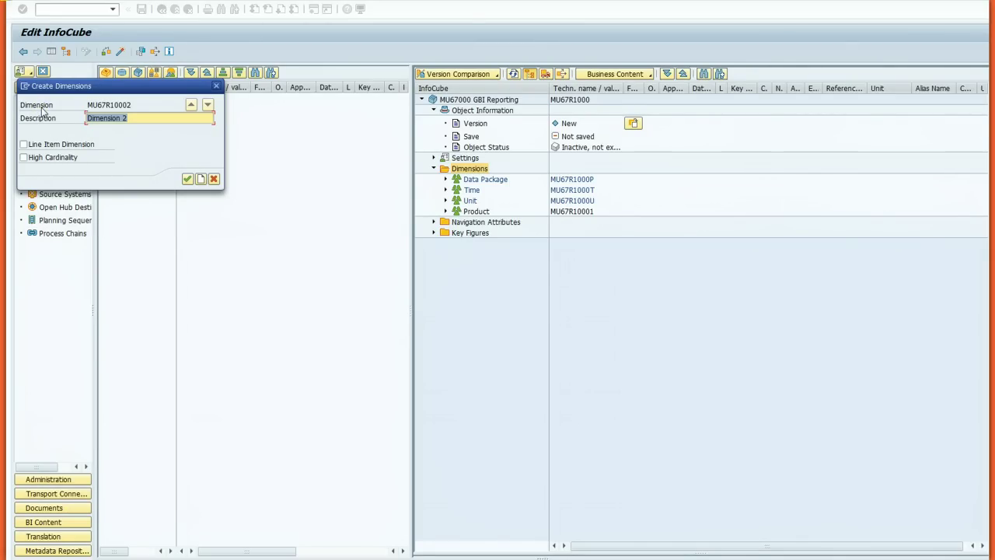
{"action": "type", "text": "Custometr"}
{"action": "key", "text": "BackSpace"}
{"action": "left_click", "coordinate": [188, 179]}
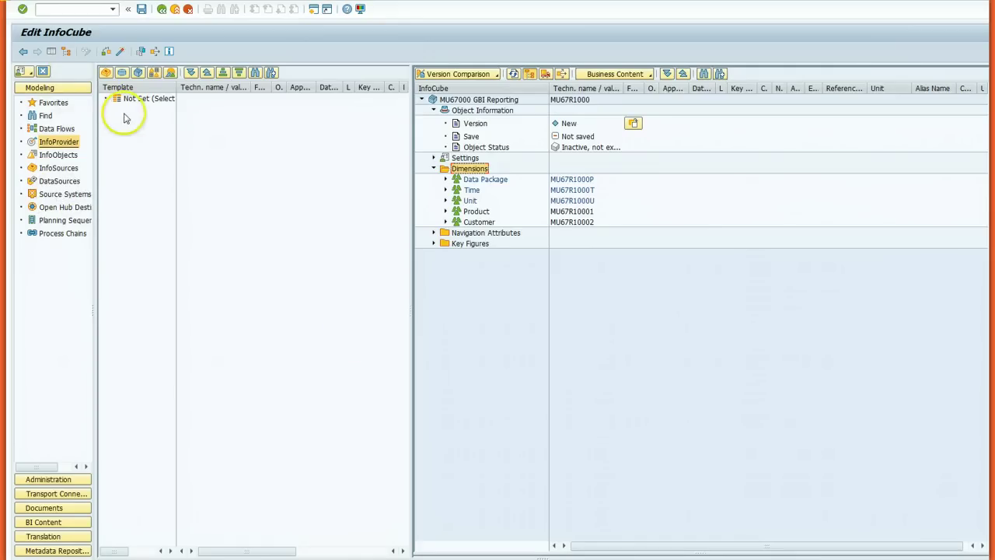
Load the InfoObject catalog MU67C000 as the template, expand its characteristics and widen the name column to show full descriptions
{"action": "left_click", "coordinate": [154, 73]}
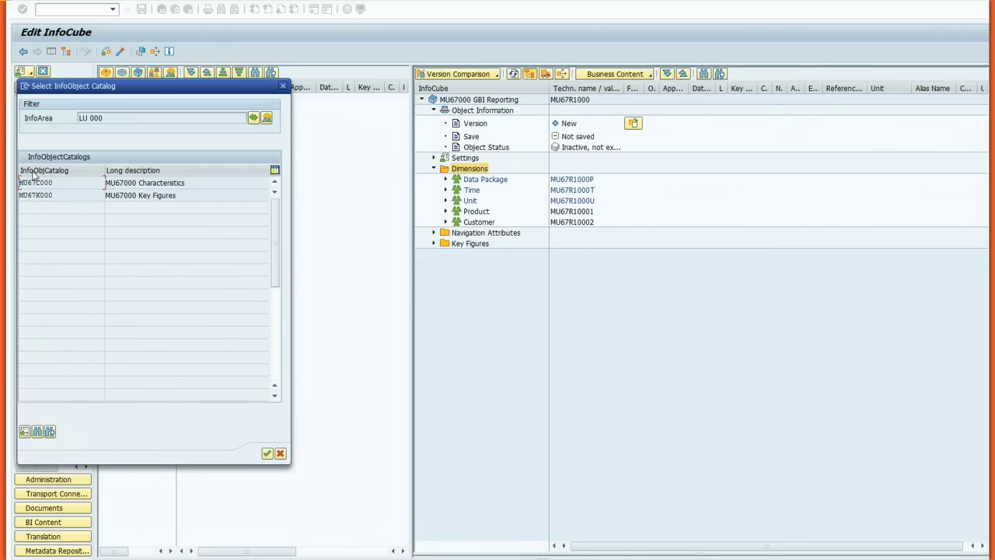
{"action": "double_click", "coordinate": [120, 185]}
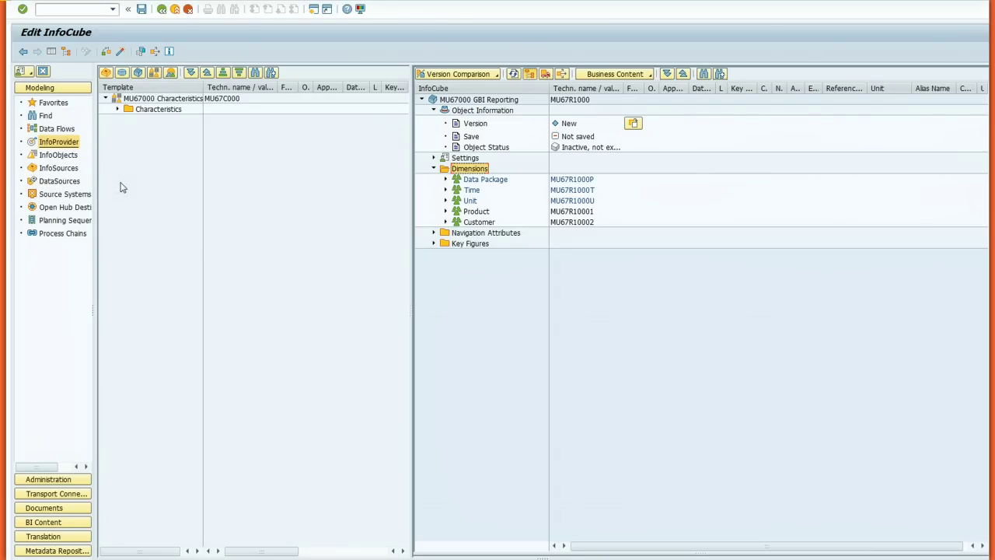
{"action": "left_click", "coordinate": [119, 111]}
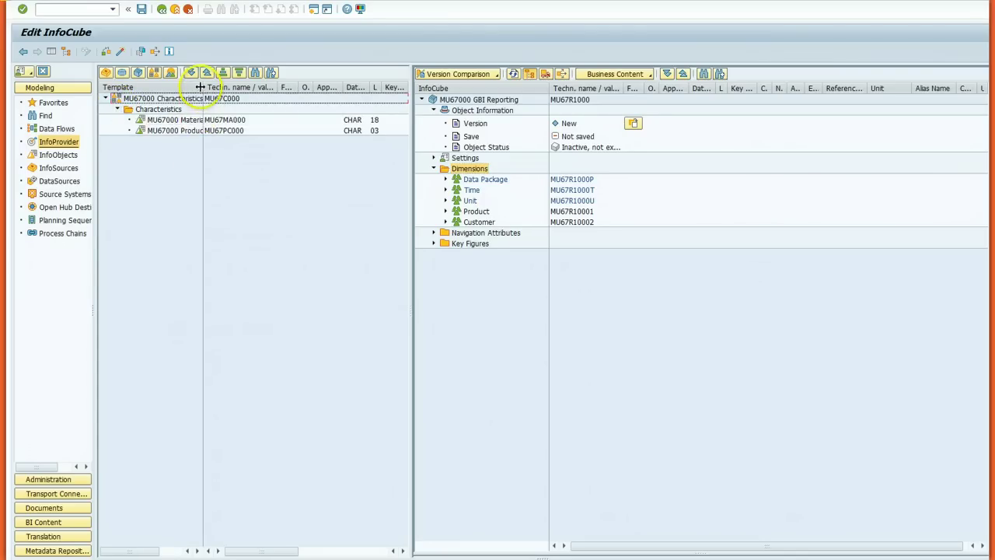
{"action": "left_click_drag", "start_coordinate": [204, 88], "coordinate": [283, 107]}
Assign the MU67000 Material characteristic from the template to the Product dimension and expand that dimension
{"action": "left_click", "coordinate": [177, 127]}
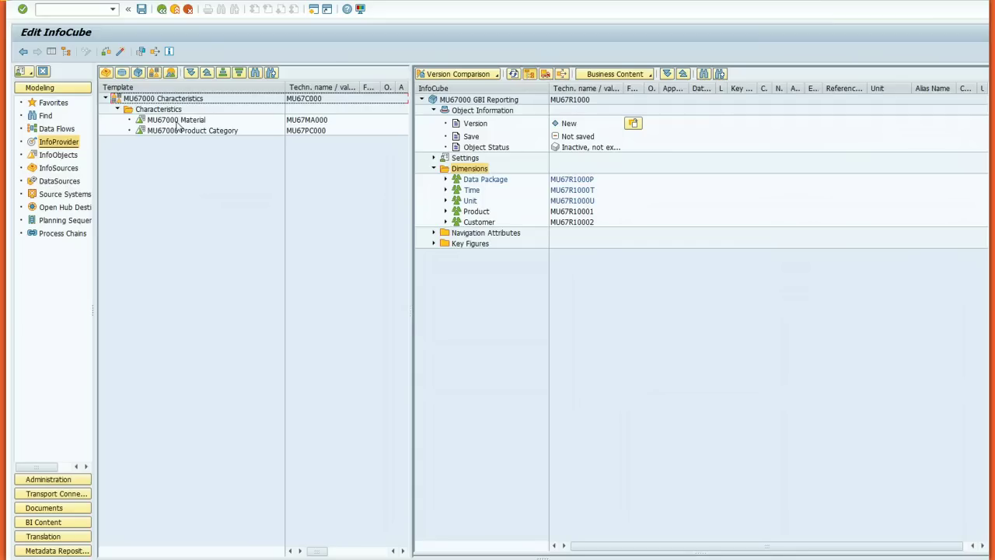
{"action": "left_click", "coordinate": [176, 121]}
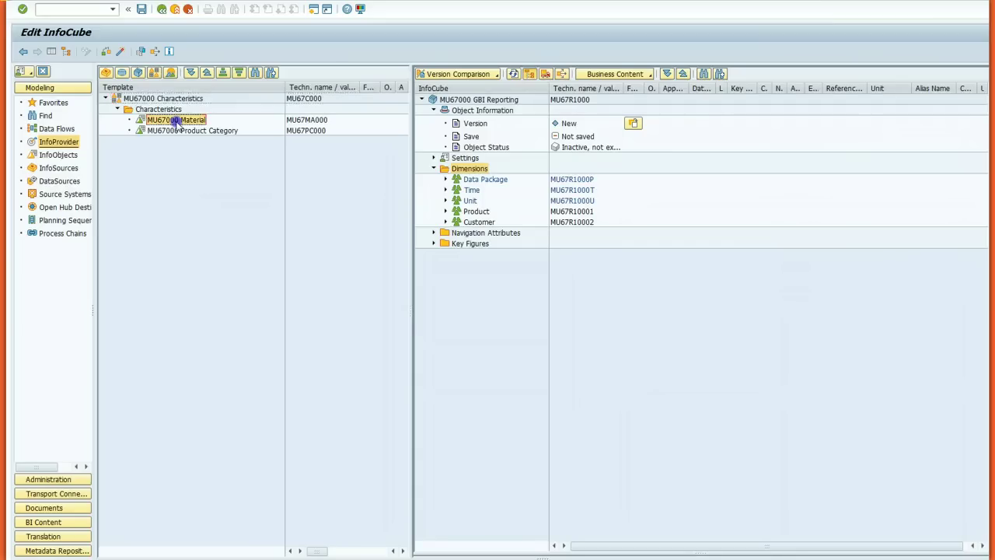
{"action": "mouse_move", "coordinate": [177, 123]}
{"action": "left_mouse_down"}
{"action": "mouse_move", "coordinate": [391, 204]}
{"action": "mouse_move", "coordinate": [477, 217]}
{"action": "left_mouse_up"}
{"action": "left_click", "coordinate": [446, 212]}
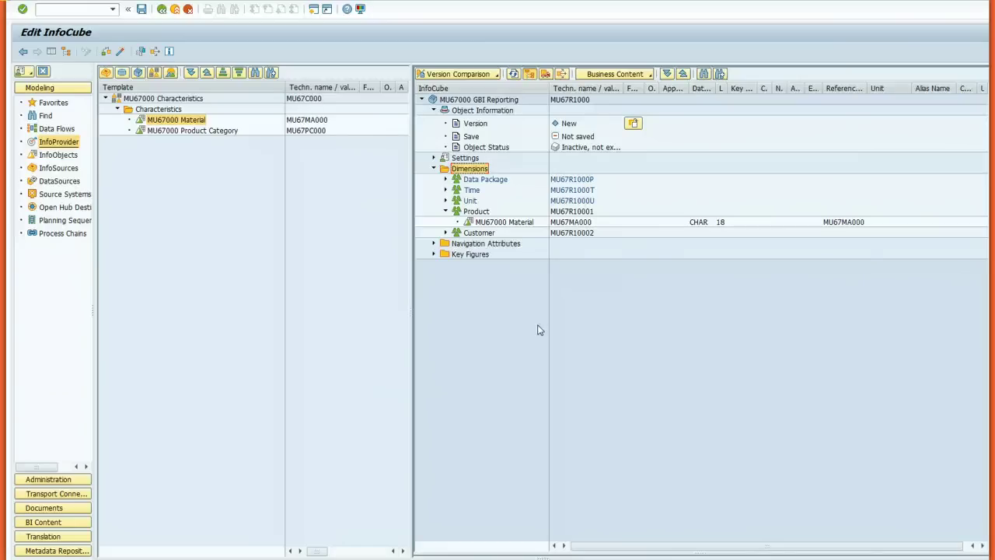
Search the InfoObject catalogs of all InfoAreas for object name MU0C and load GBI Delivered Characteristics as the template
{"action": "left_click", "coordinate": [155, 73]}
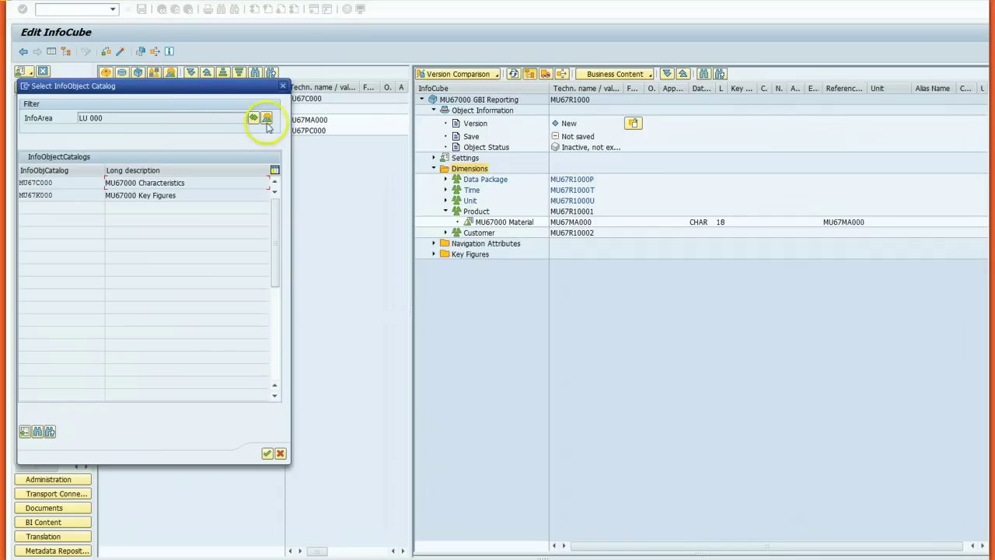
{"action": "left_click", "coordinate": [267, 118]}
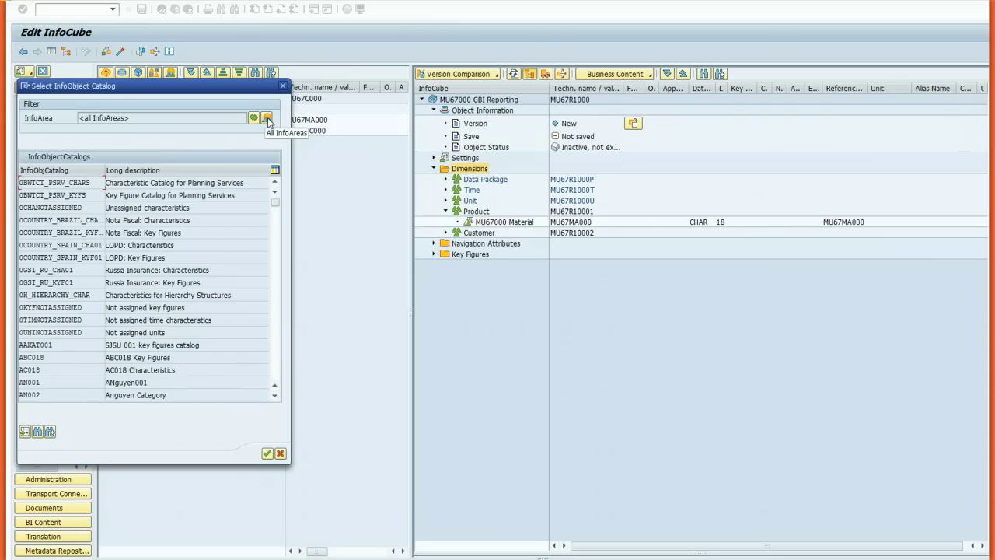
{"action": "left_click", "coordinate": [39, 433]}
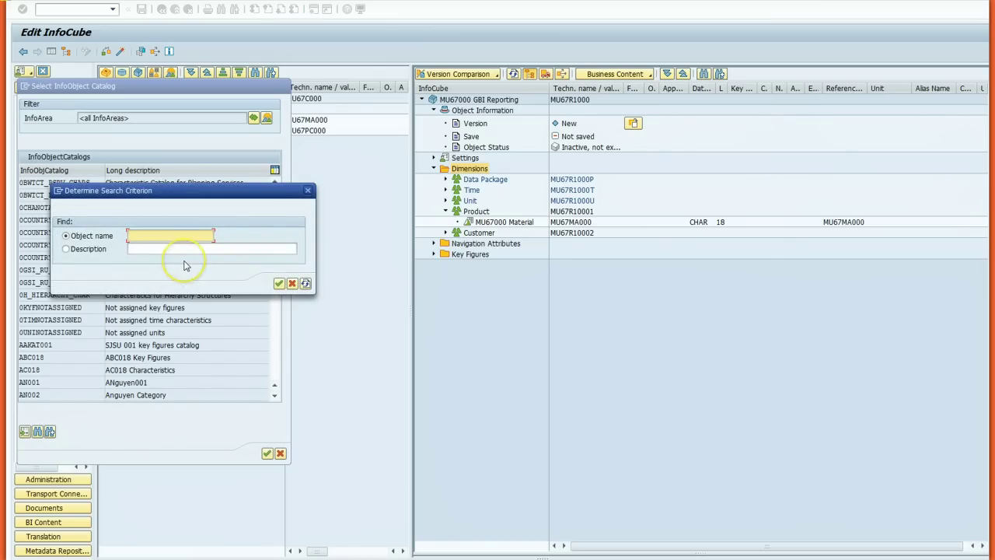
{"action": "type", "text": "MU0"}
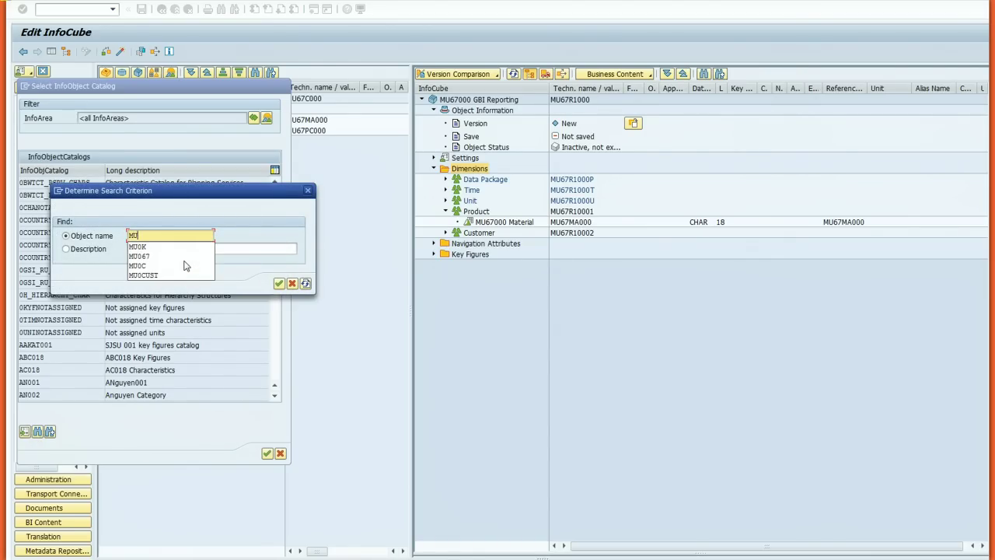
{"action": "type", "text": "C"}
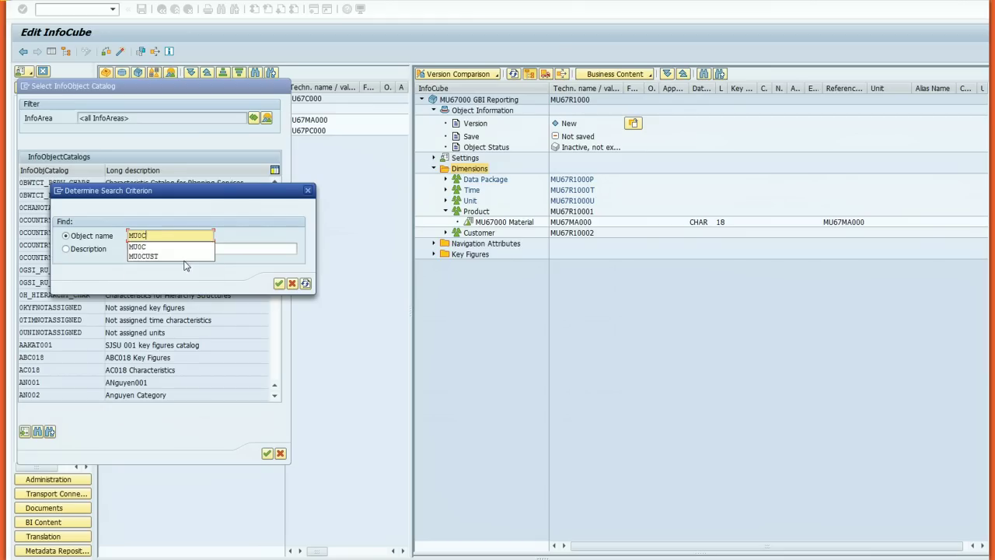
{"action": "left_click", "coordinate": [279, 283]}
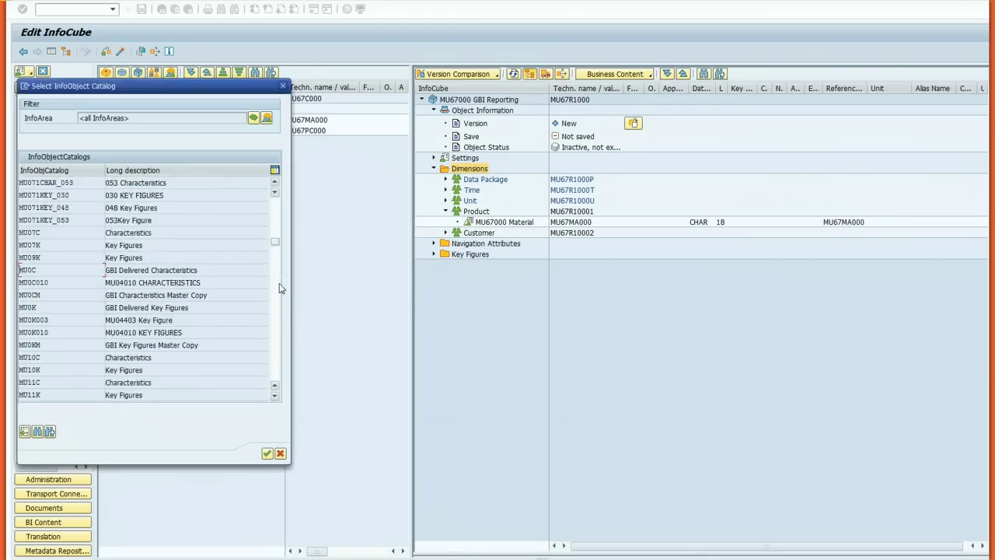
{"action": "double_click", "coordinate": [149, 270]}
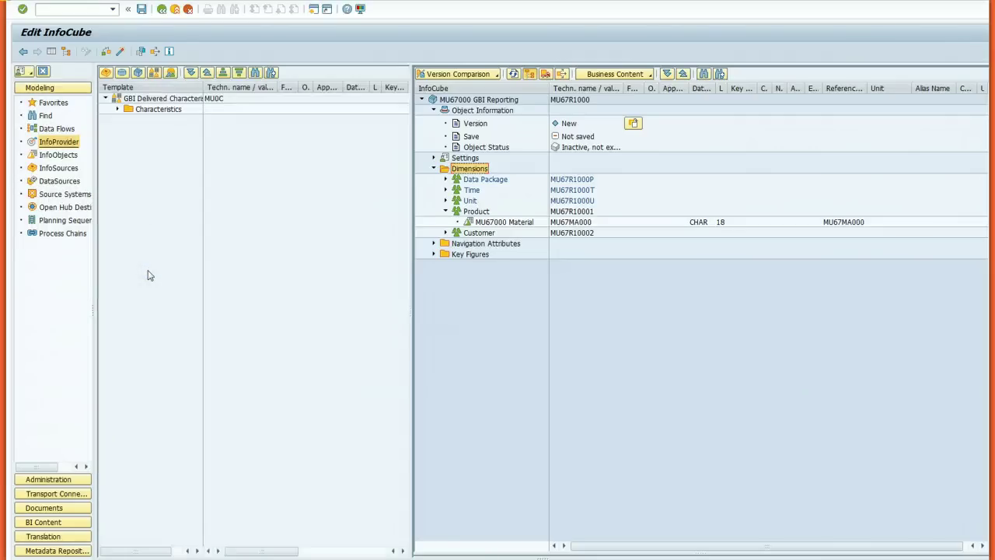
Assign the delivered Customer characteristic MU0CUST from the template to the Customer dimension and save the InfoCube
{"action": "left_click", "coordinate": [118, 110]}
{"action": "left_click_drag", "start_coordinate": [166, 99], "coordinate": [276, 104]}
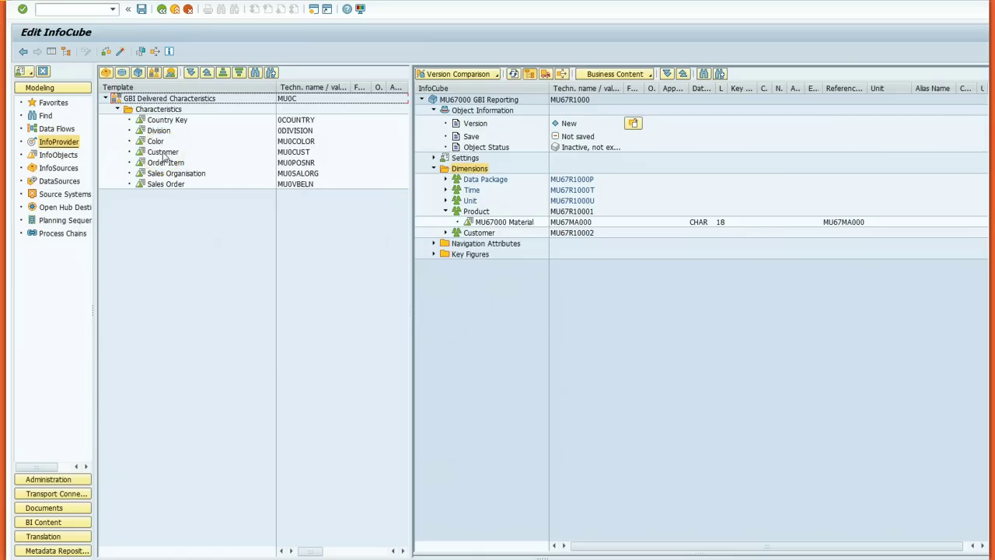
{"action": "left_click_drag", "start_coordinate": [165, 157], "coordinate": [479, 235]}
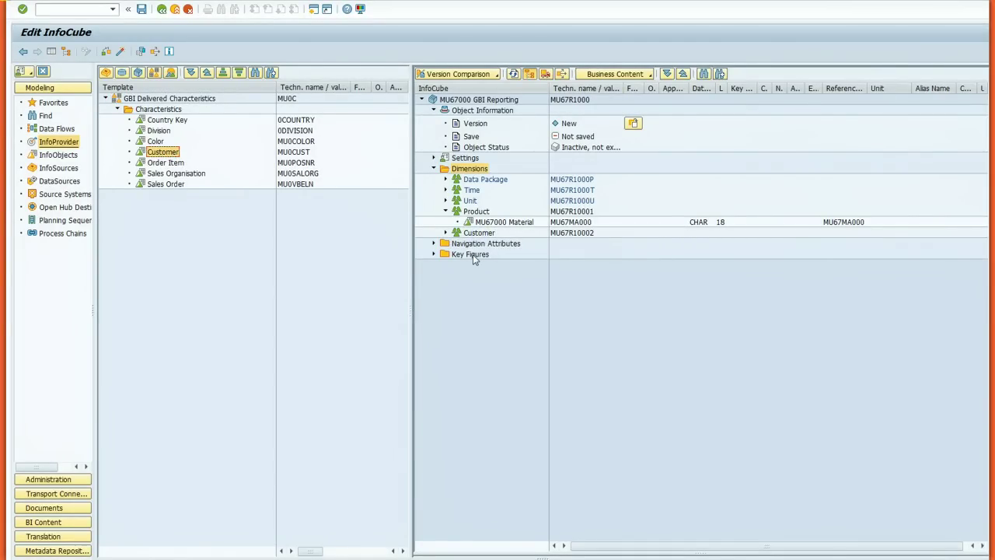
{"action": "left_click", "coordinate": [446, 233]}
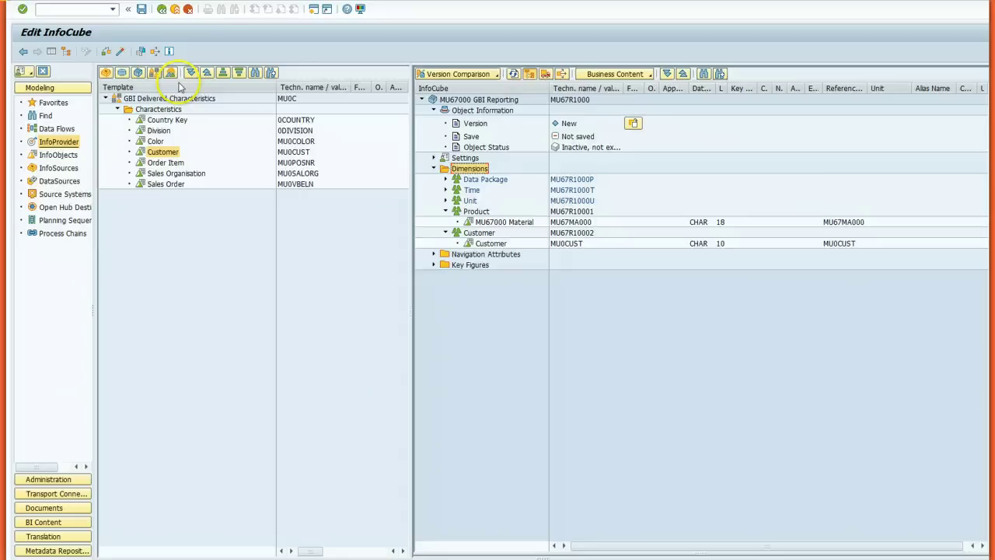
{"action": "left_click", "coordinate": [142, 10]}
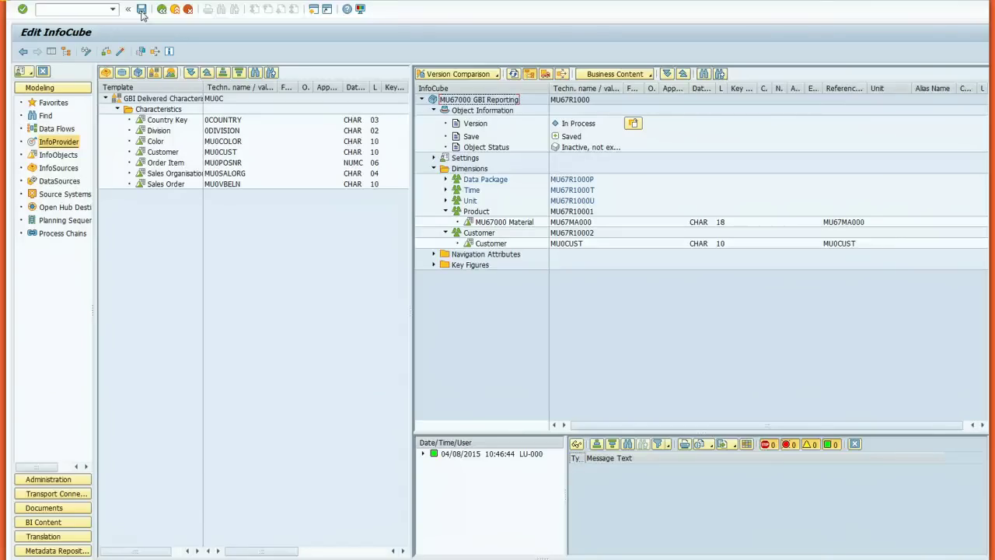
{"action": "left_click", "coordinate": [155, 73]}
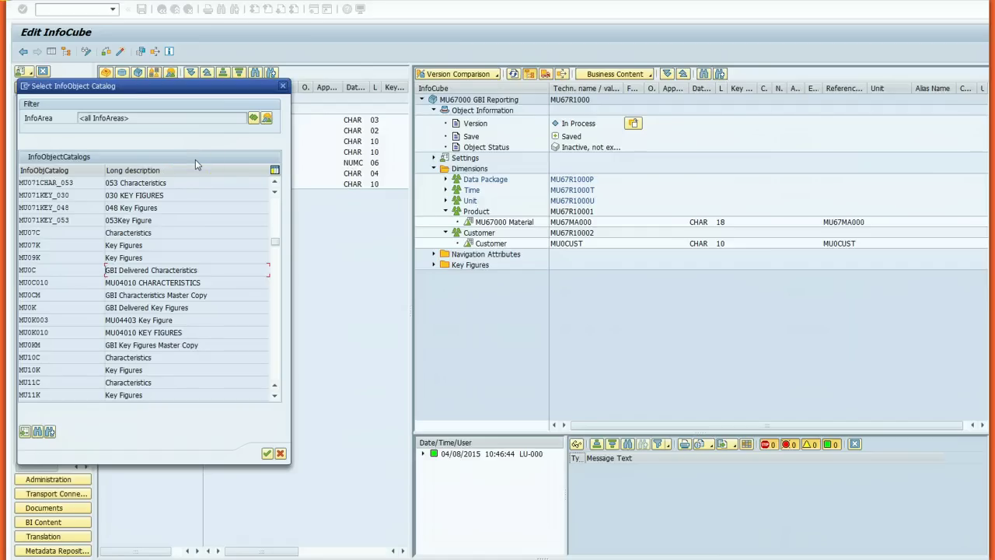
{"action": "left_click", "coordinate": [282, 86]}
{"action": "left_click", "coordinate": [142, 81]}
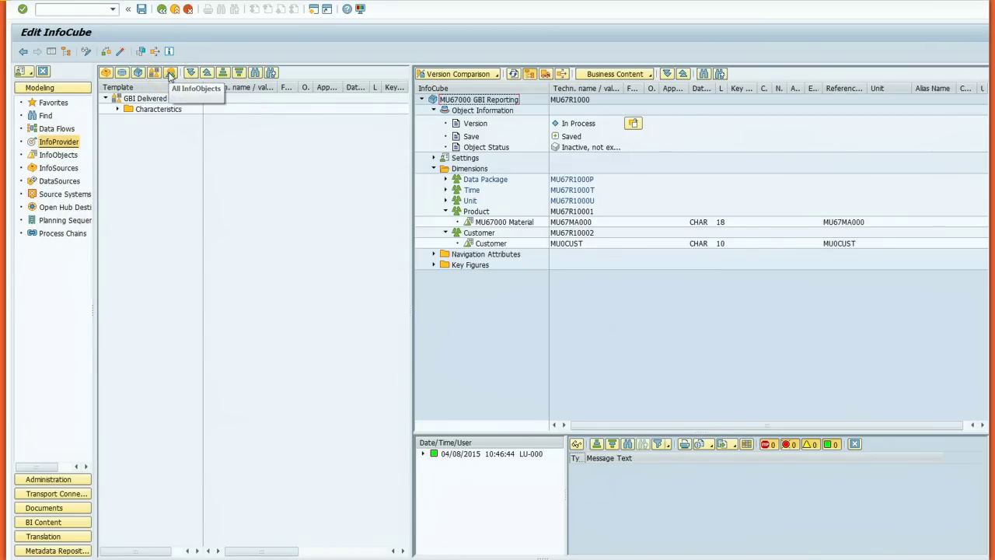
Load all InfoObjects as the template, expand the time characteristics and widen the name column to show full descriptions
{"action": "left_click", "coordinate": [171, 74]}
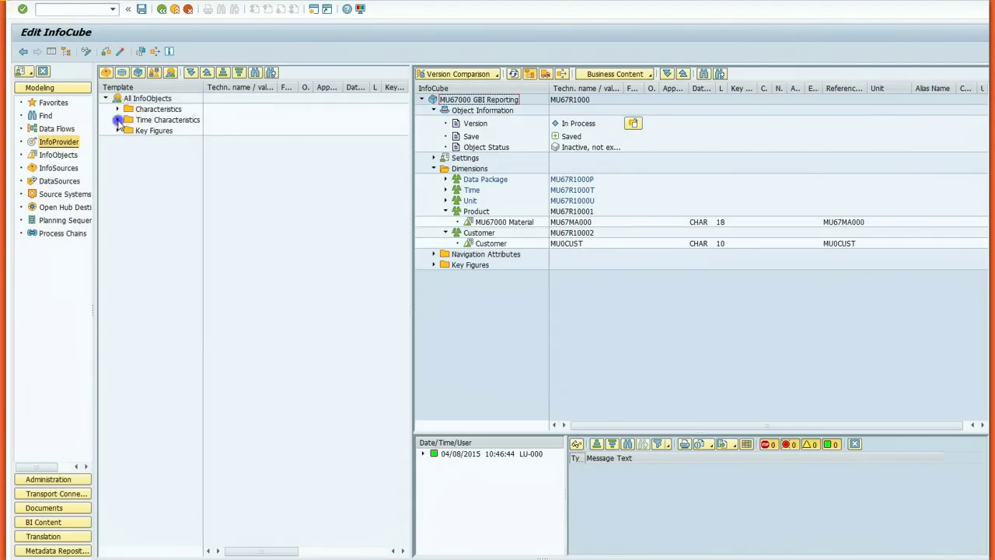
{"action": "left_click", "coordinate": [118, 121]}
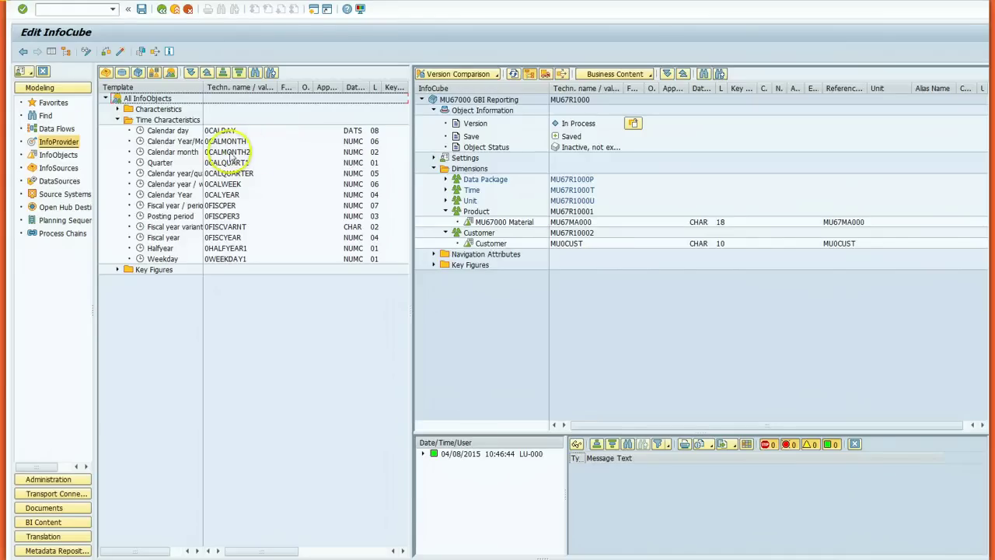
{"action": "left_click_drag", "start_coordinate": [204, 88], "coordinate": [242, 87]}
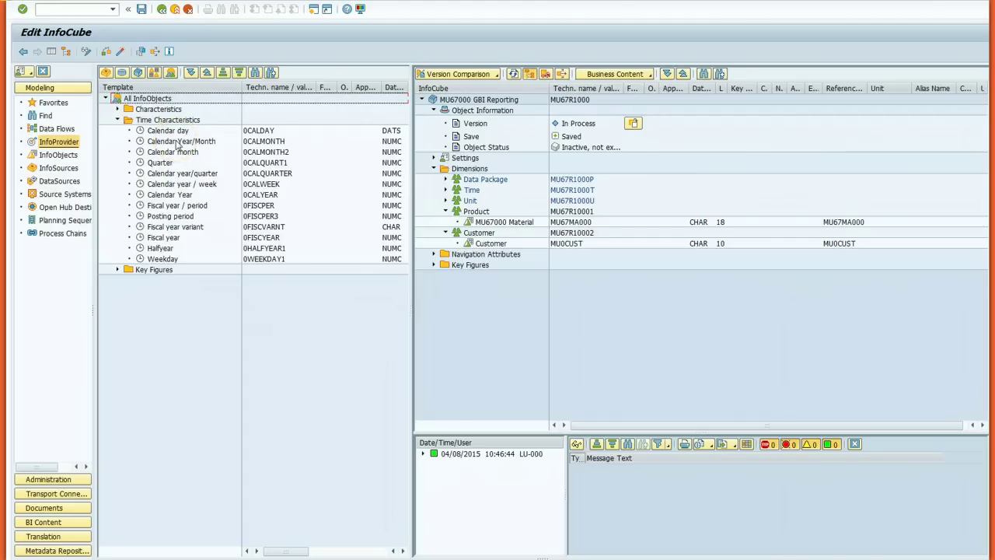
Assign the time characteristics Calendar Year, Calendar Year/Month and Calendar month to the Time dimension of the InfoCube
{"action": "left_click_drag", "start_coordinate": [185, 194], "coordinate": [474, 191]}
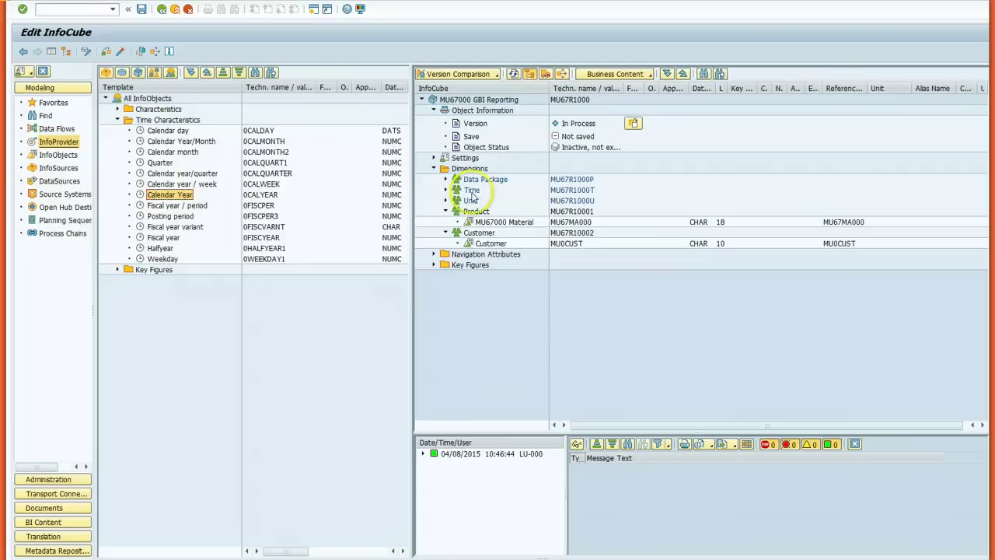
{"action": "left_click", "coordinate": [205, 144]}
{"action": "left_click_drag", "start_coordinate": [209, 154], "coordinate": [478, 195]}
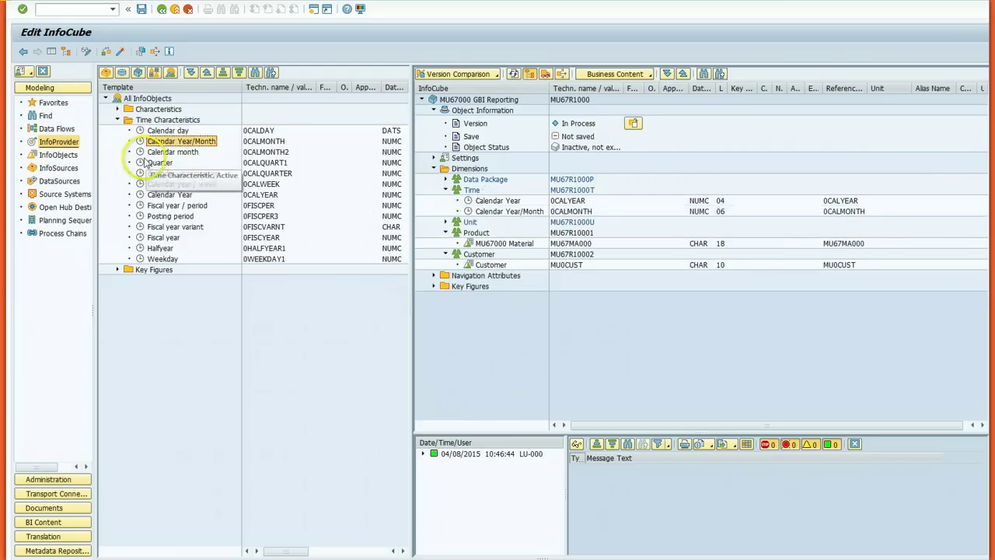
{"action": "left_click_drag", "start_coordinate": [178, 155], "coordinate": [472, 195]}
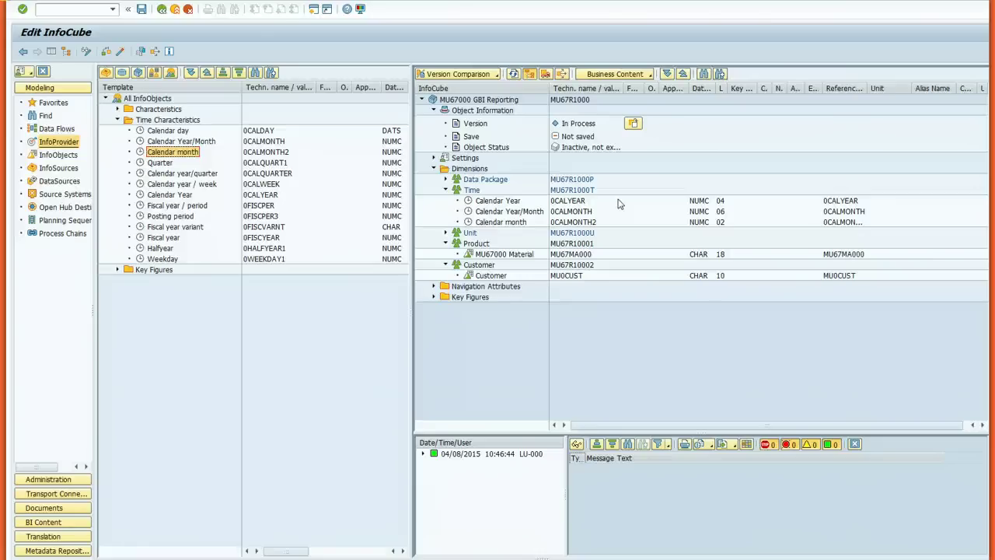
Browse the InfoObject catalogs of all InfoAreas for the MU67000 Key Figures catalog
{"action": "left_click", "coordinate": [155, 73]}
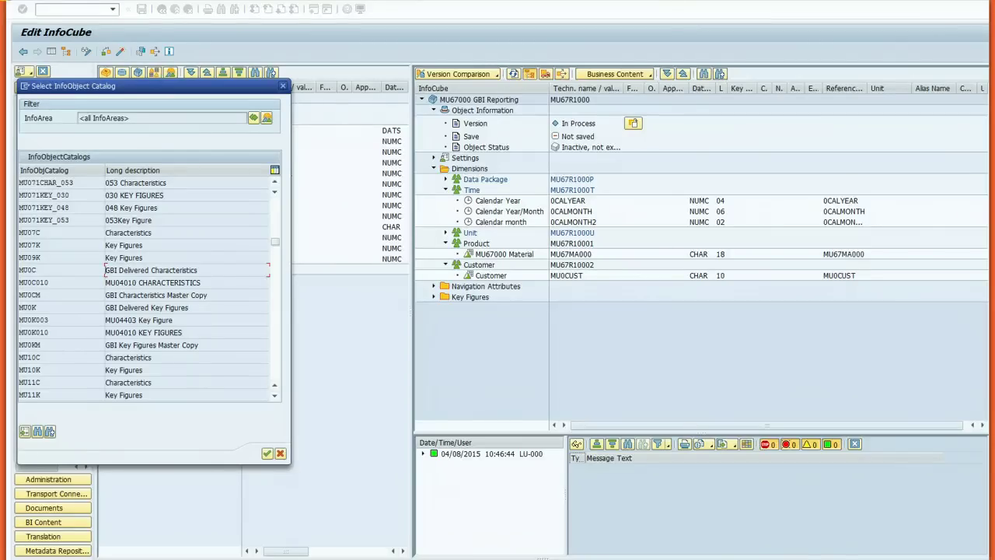
{"action": "left_click", "coordinate": [460, 279]}
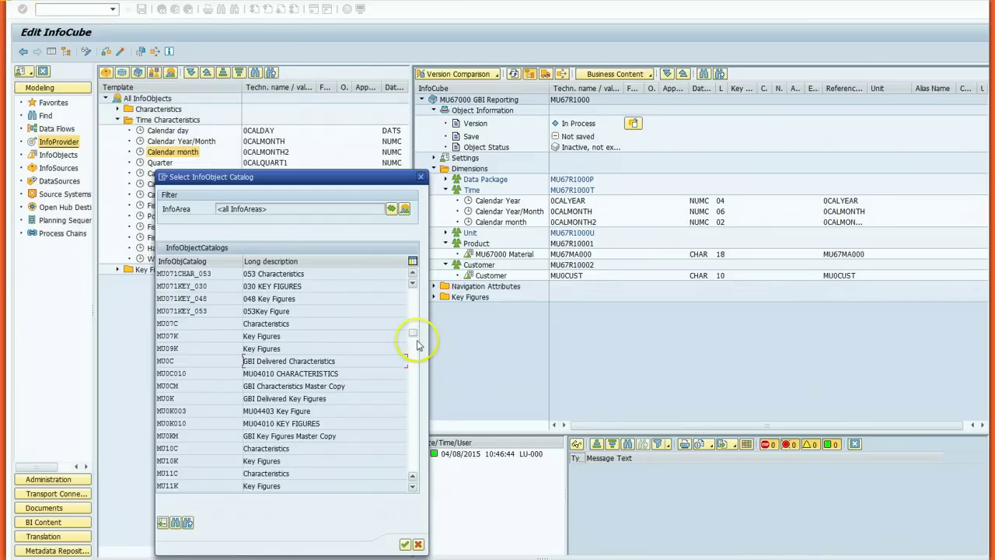
{"action": "left_click_drag", "start_coordinate": [412, 333], "coordinate": [417, 408]}
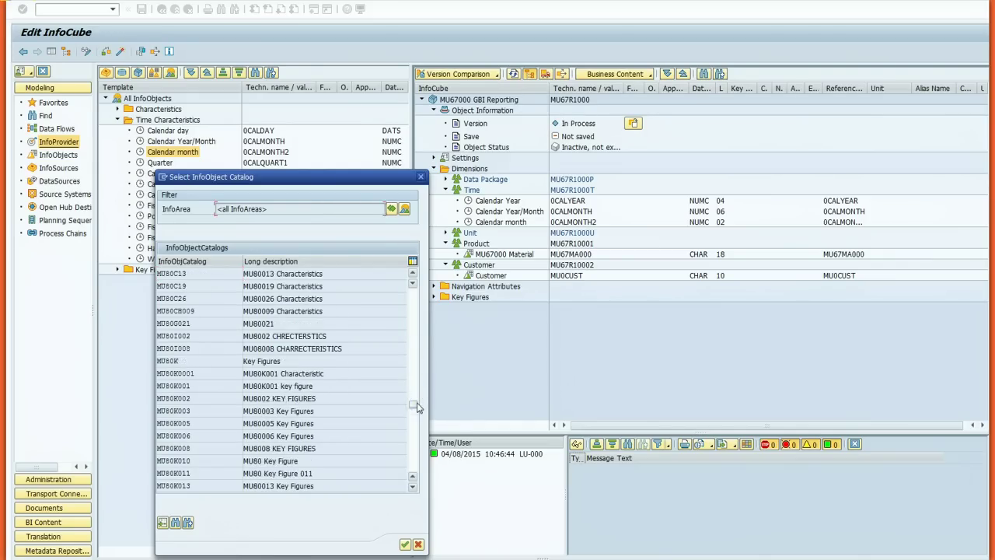
{"action": "left_click", "coordinate": [412, 273]}
{"action": "left_click", "coordinate": [412, 273]}
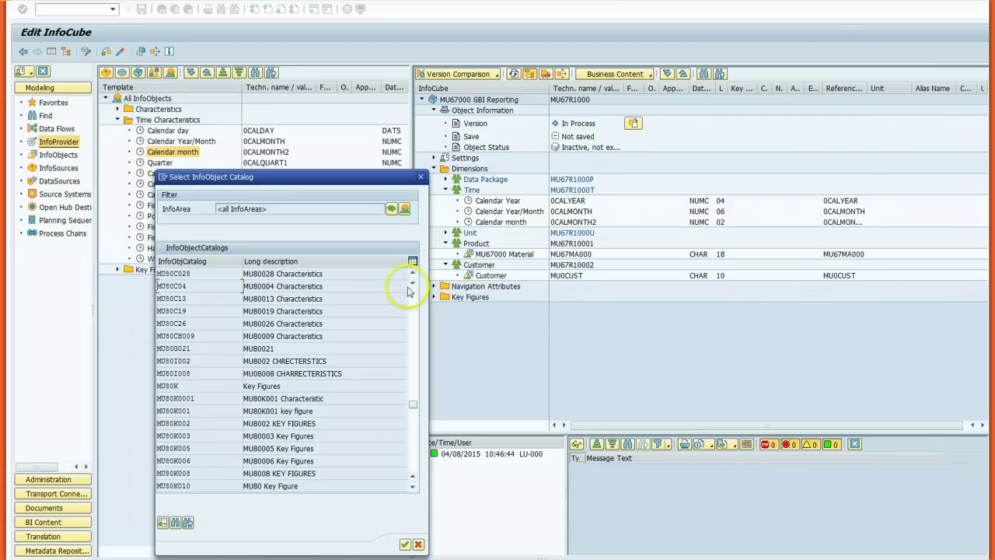
{"action": "left_click_drag", "start_coordinate": [412, 404], "coordinate": [414, 396]}
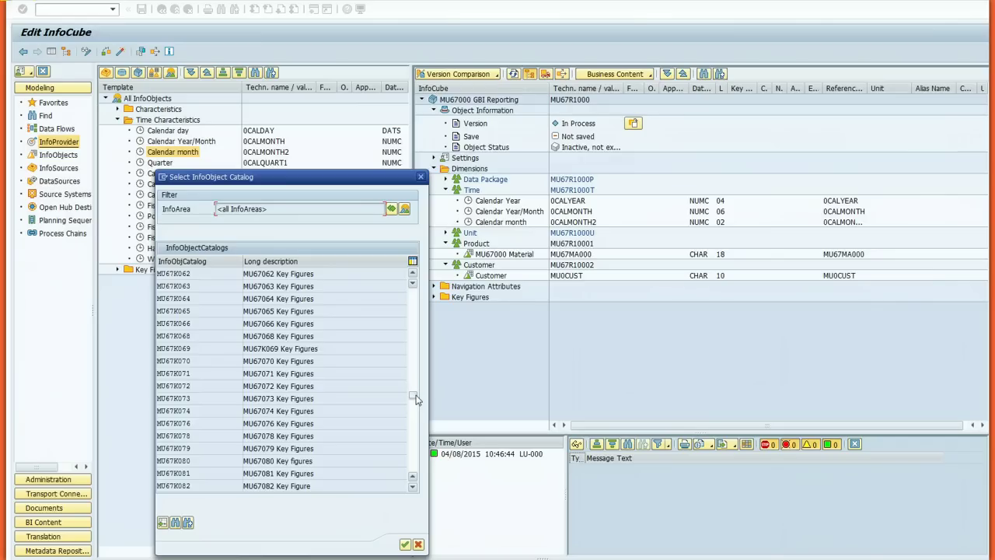
{"action": "left_click_drag", "start_coordinate": [416, 399], "coordinate": [416, 383]}
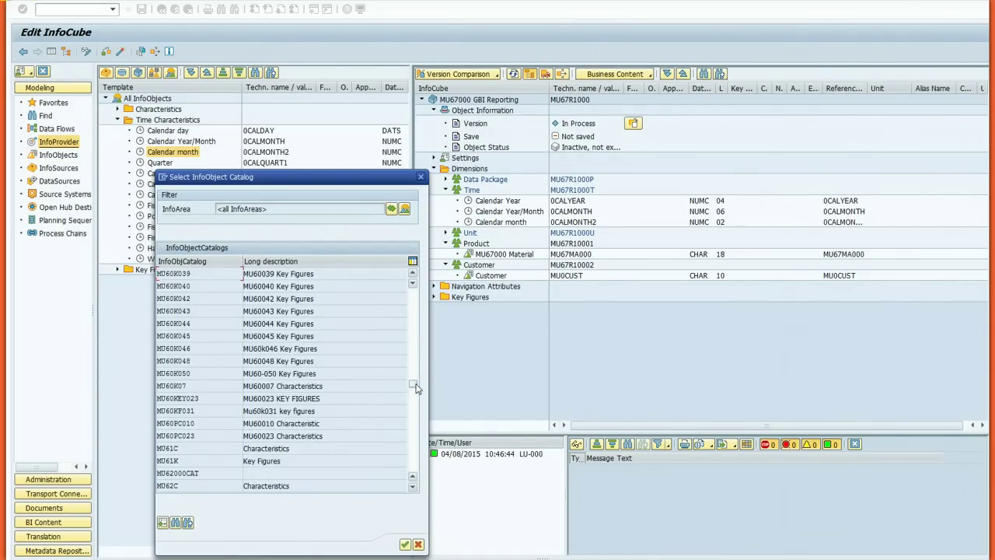
{"action": "left_click", "coordinate": [413, 489]}
{"action": "left_click", "coordinate": [413, 488]}
{"action": "left_click", "coordinate": [413, 488]}
{"action": "left_click", "coordinate": [413, 489]}
{"action": "left_click", "coordinate": [412, 488]}
{"action": "left_click", "coordinate": [413, 488]}
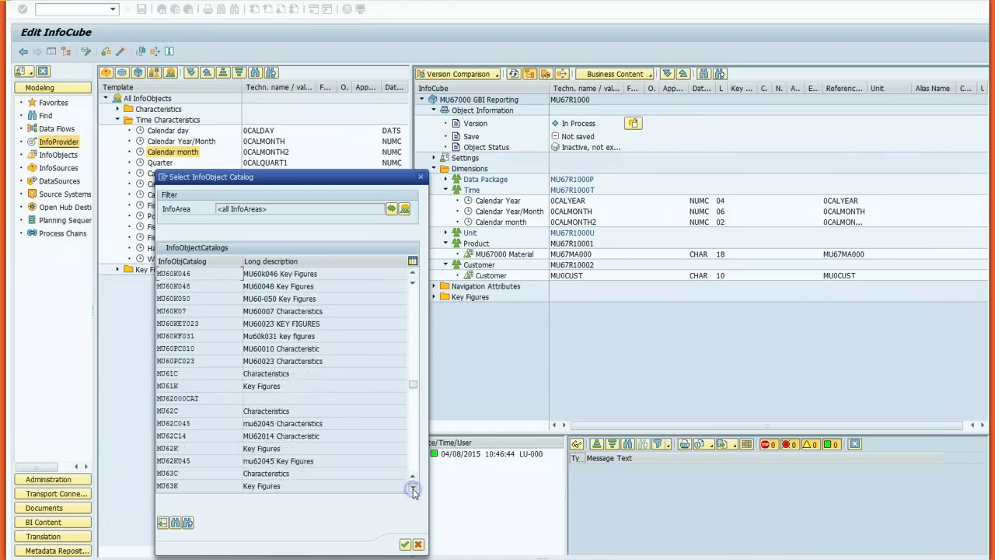
{"action": "left_click", "coordinate": [413, 489]}
{"action": "left_click", "coordinate": [413, 489]}
{"action": "left_click", "coordinate": [413, 488]}
{"action": "left_click", "coordinate": [413, 489]}
{"action": "left_click", "coordinate": [413, 488]}
{"action": "left_click", "coordinate": [413, 489]}
{"action": "left_click", "coordinate": [413, 488]}
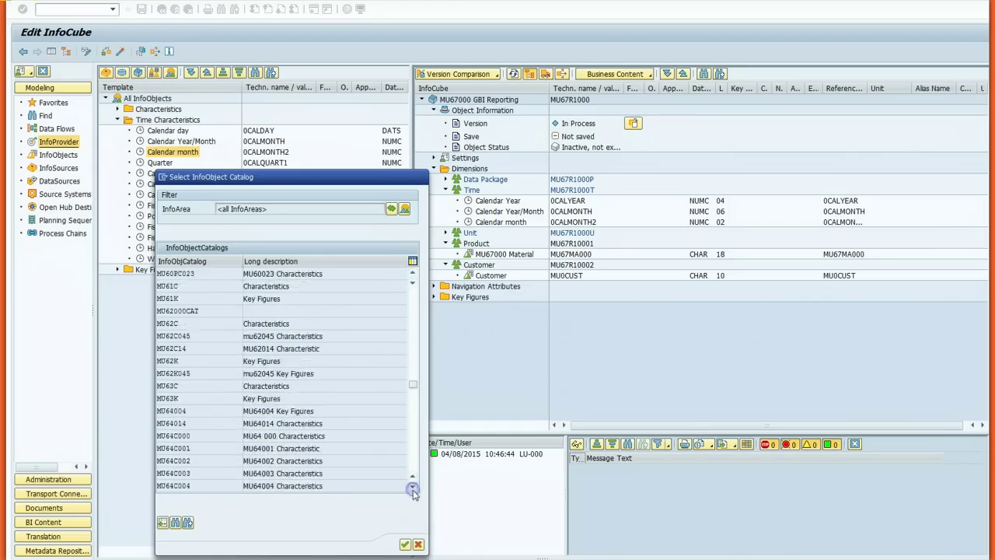
{"action": "left_click", "coordinate": [413, 488]}
{"action": "left_click", "coordinate": [413, 489]}
{"action": "left_click", "coordinate": [413, 488]}
{"action": "left_click", "coordinate": [413, 488]}
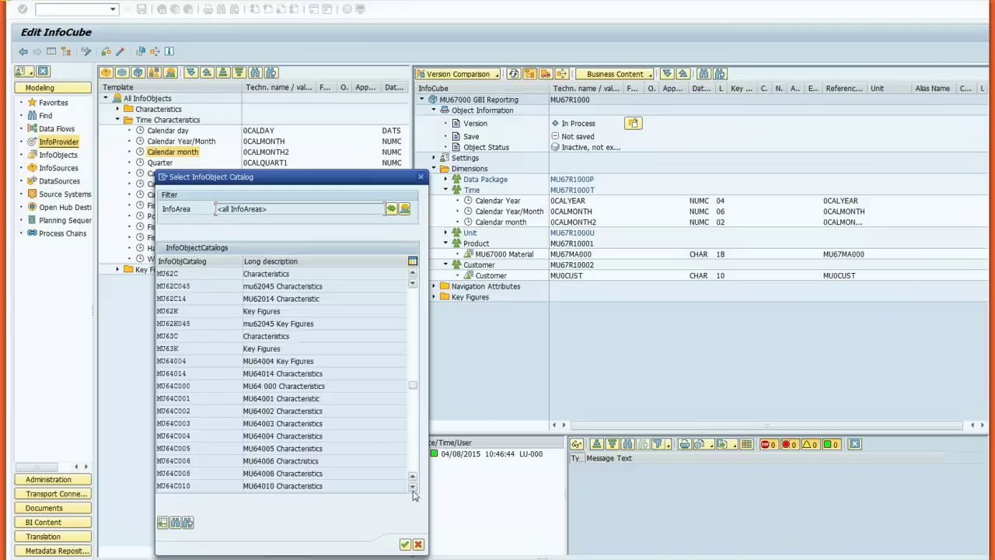
{"action": "left_click", "coordinate": [413, 490]}
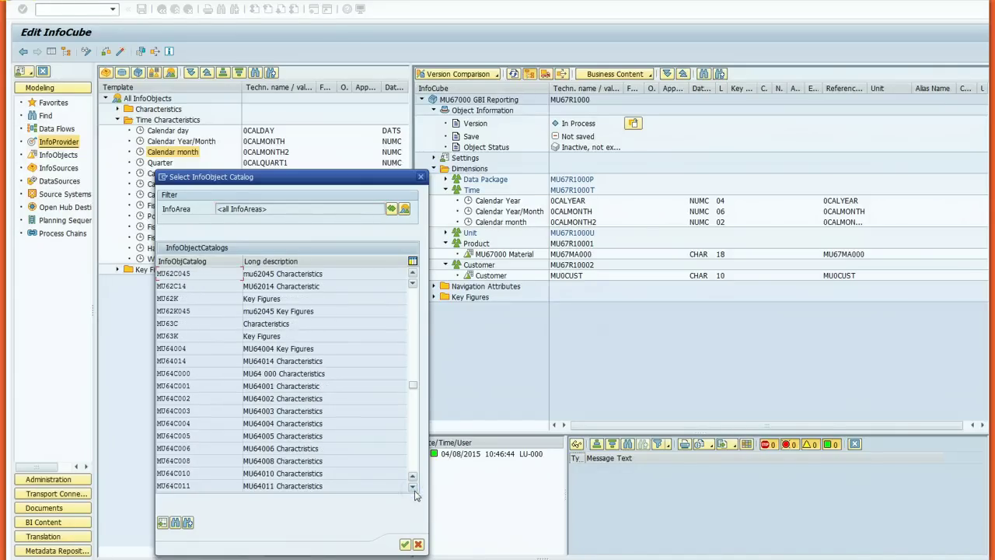
{"action": "left_click", "coordinate": [413, 488]}
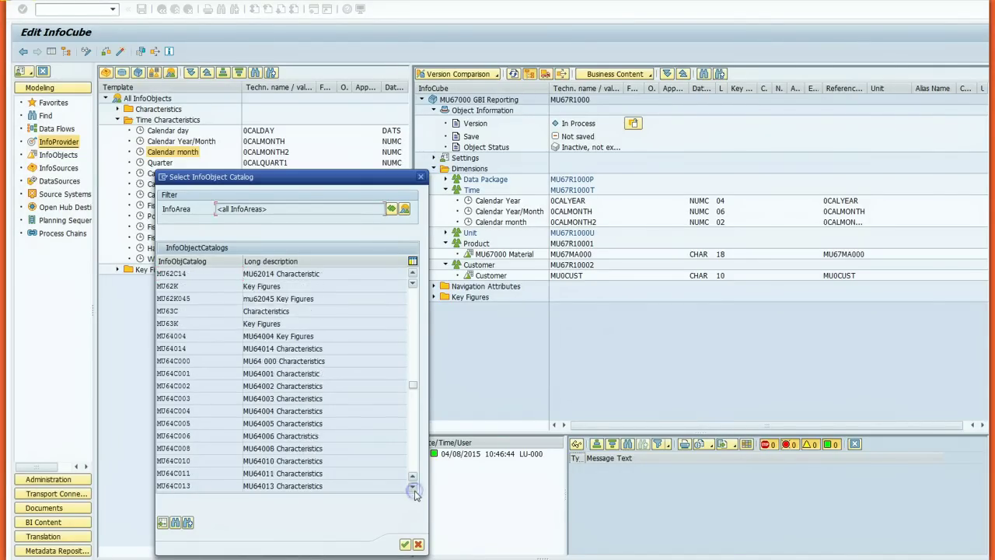
{"action": "left_click", "coordinate": [413, 488]}
{"action": "left_click", "coordinate": [413, 489]}
{"action": "left_click", "coordinate": [413, 488]}
{"action": "left_click", "coordinate": [412, 489]}
{"action": "left_click", "coordinate": [413, 489]}
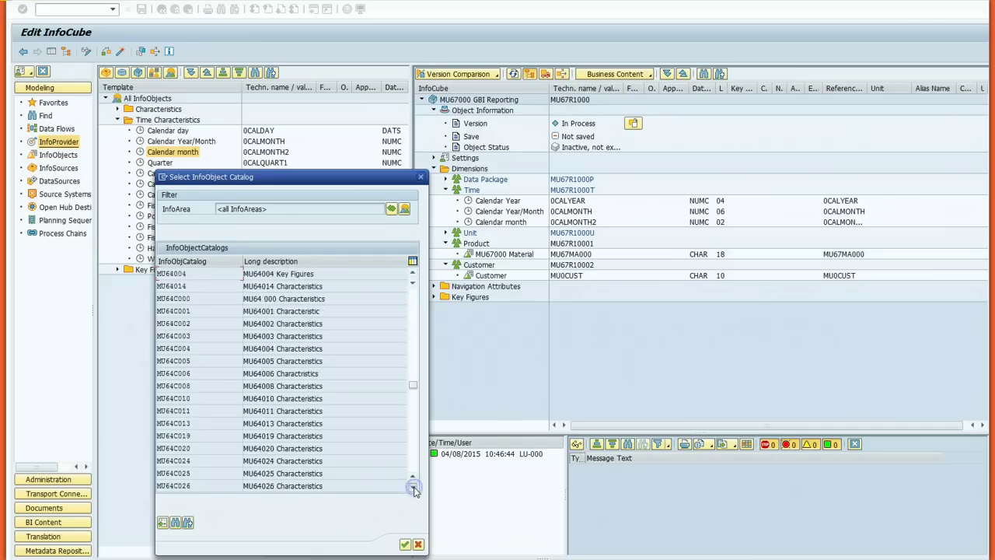
{"action": "left_click", "coordinate": [413, 489]}
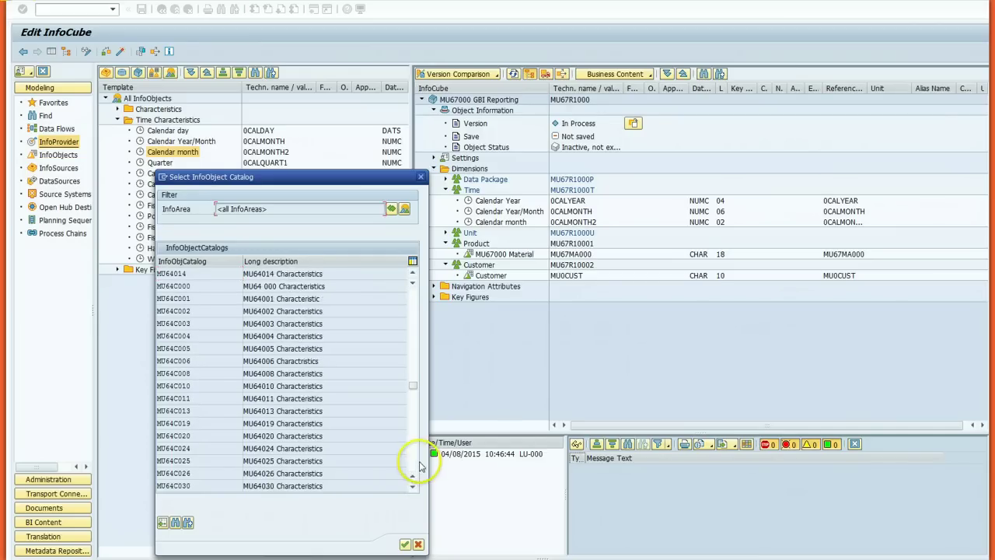
{"action": "left_click", "coordinate": [413, 488]}
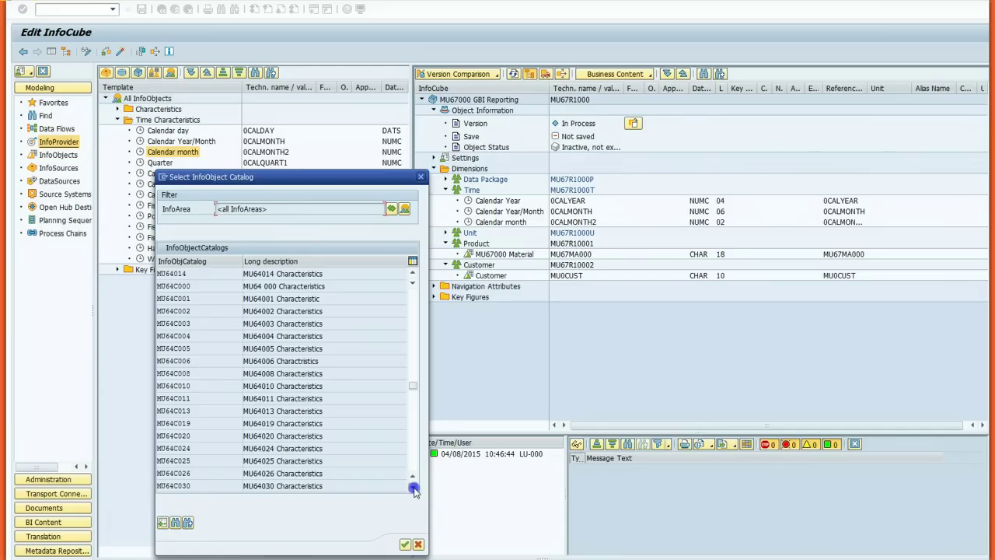
{"action": "left_click", "coordinate": [413, 488]}
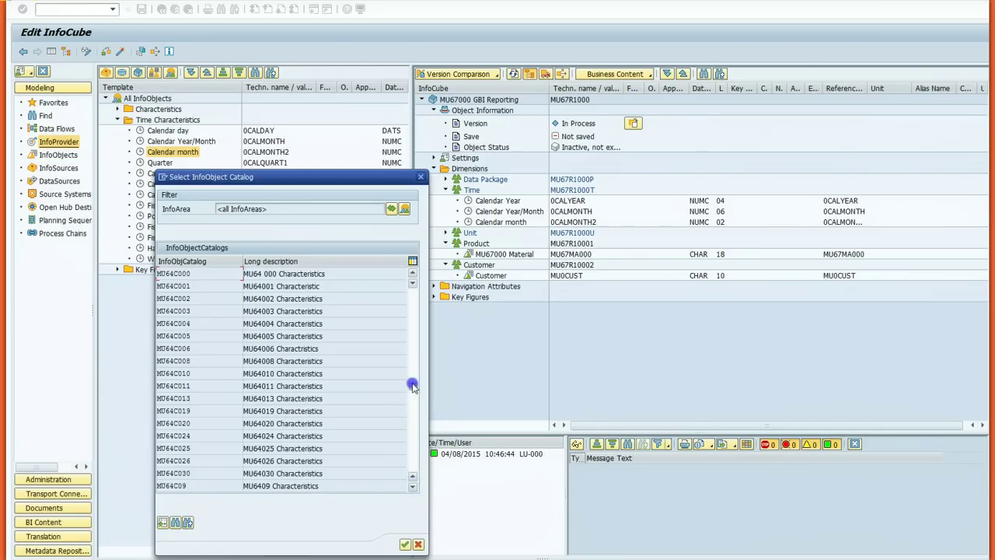
{"action": "left_click", "coordinate": [413, 398]}
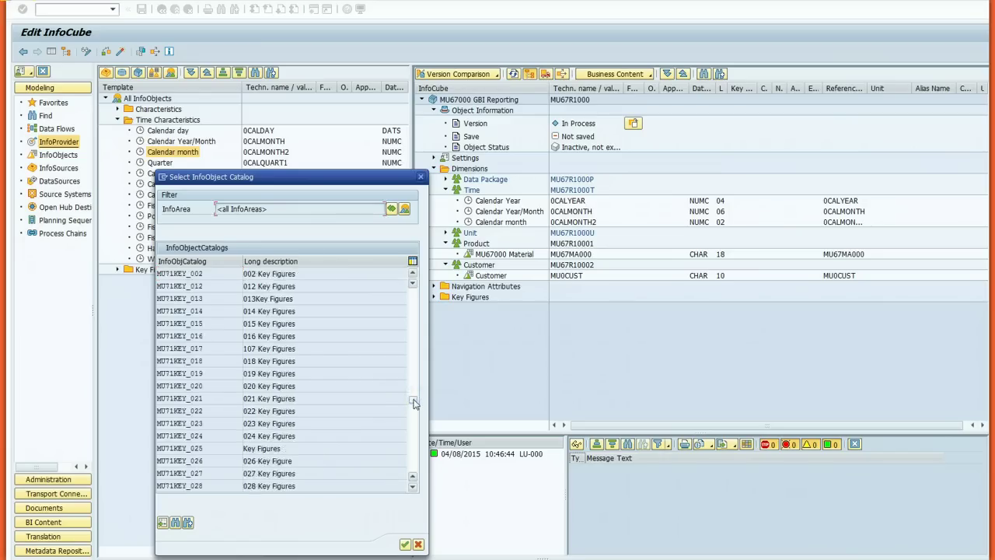
{"action": "left_click", "coordinate": [413, 278]}
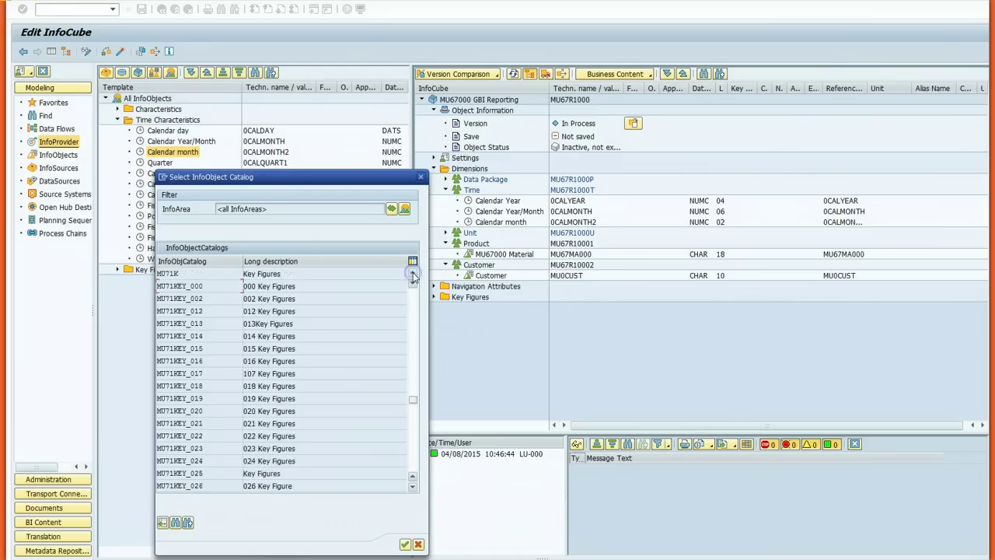
{"action": "left_click_drag", "start_coordinate": [411, 403], "coordinate": [415, 399]}
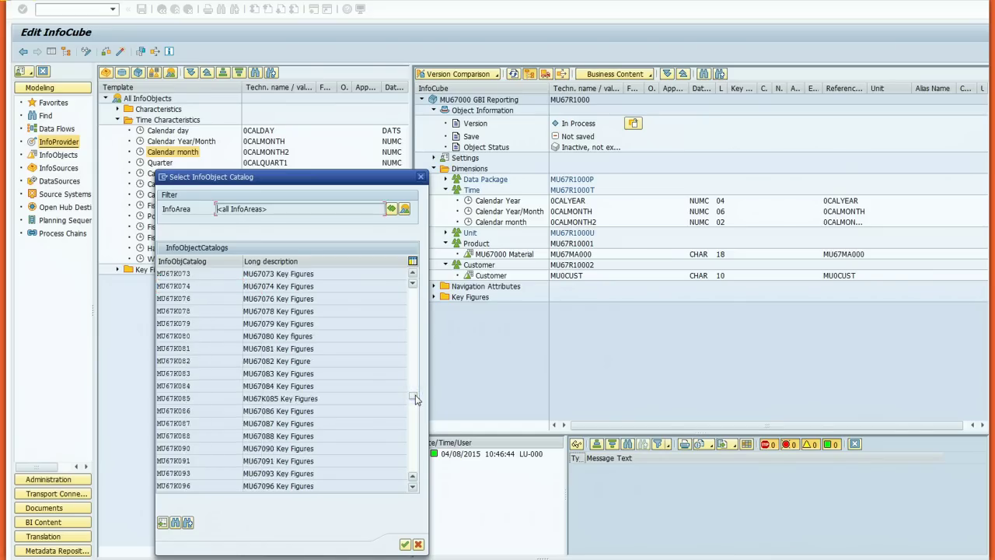
{"action": "scroll", "coordinate": [333, 277], "scroll_direction": "up", "scroll_amount": 5}
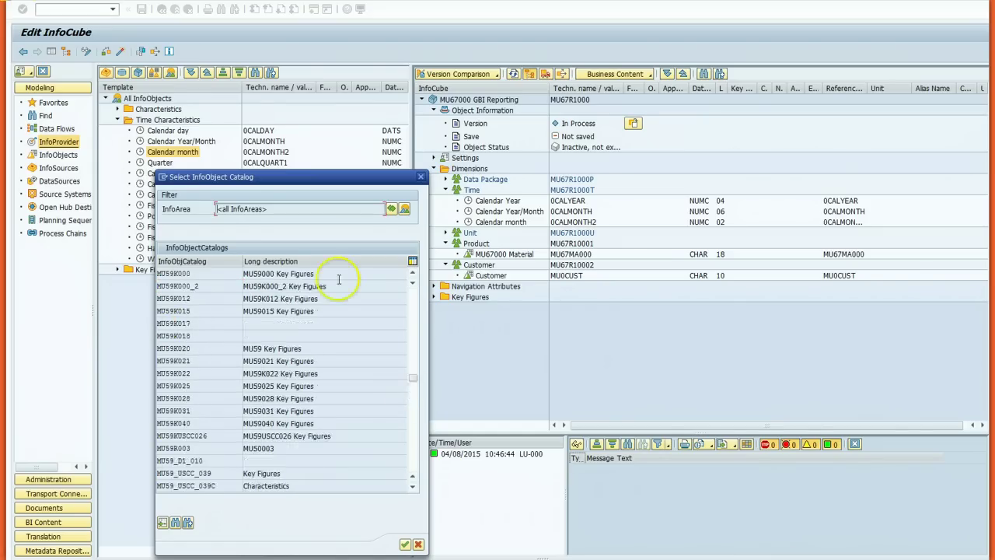
Search the InfoObject catalogs for object name MU67K000 and load MU67000 Key Figures as the template
{"action": "left_click", "coordinate": [177, 523]}
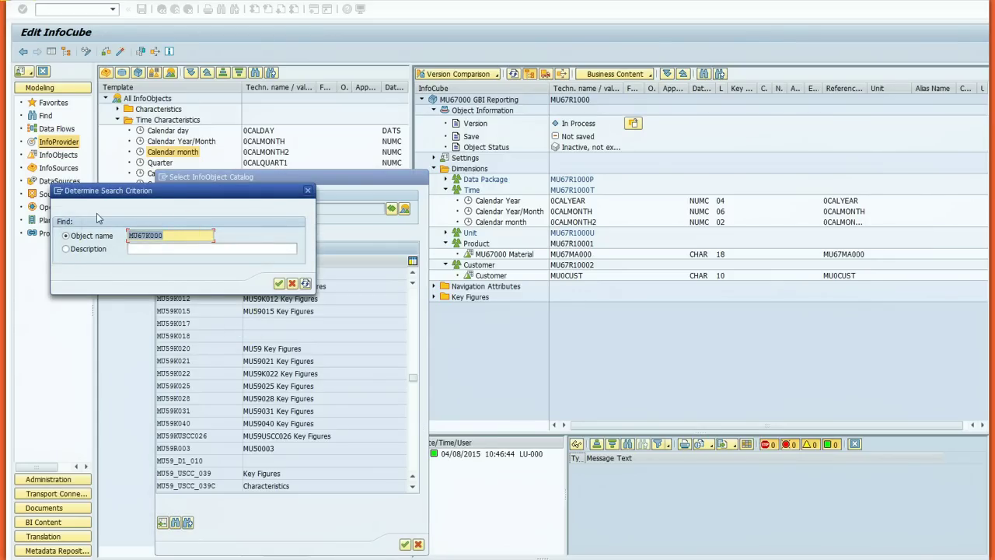
{"action": "type", "text": "MU67"}
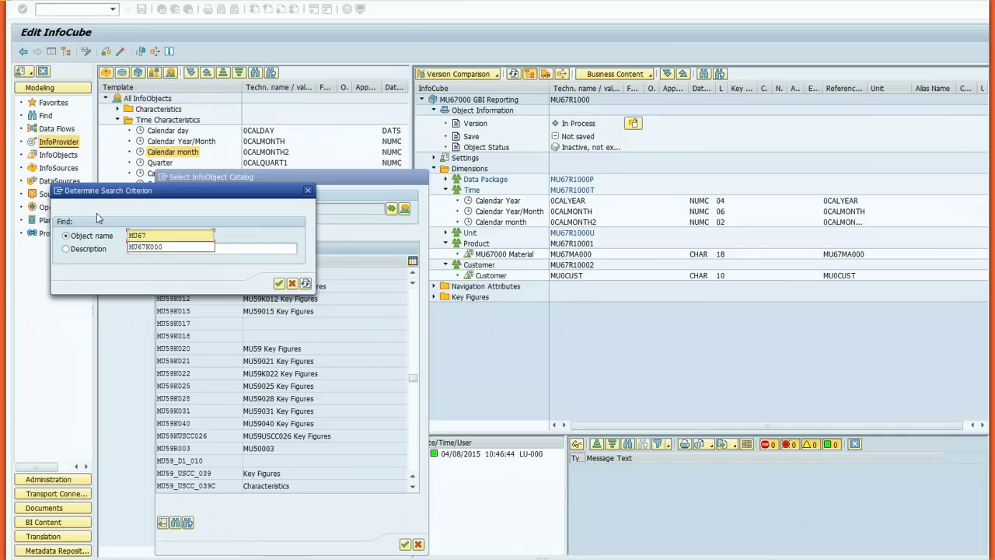
{"action": "type", "text": "K000"}
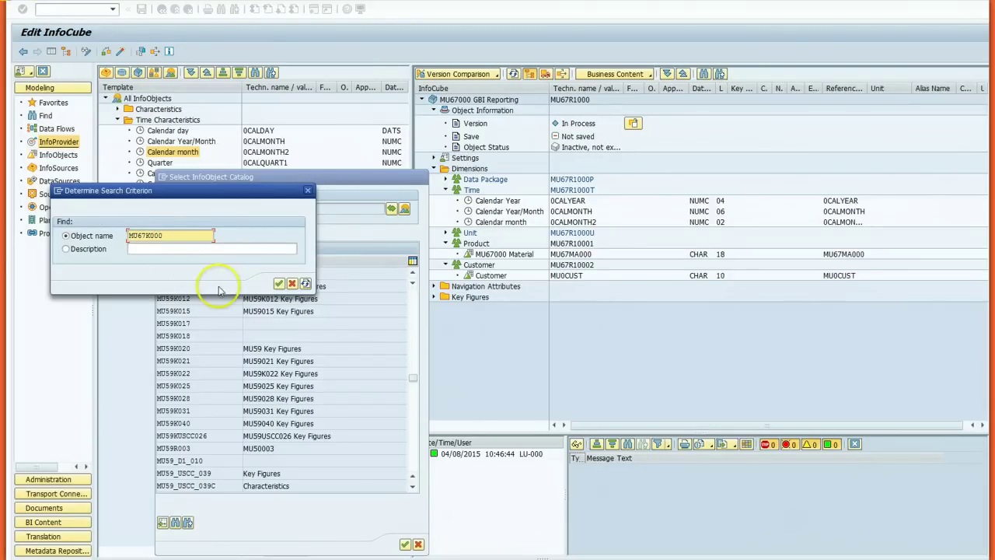
{"action": "left_click", "coordinate": [279, 283]}
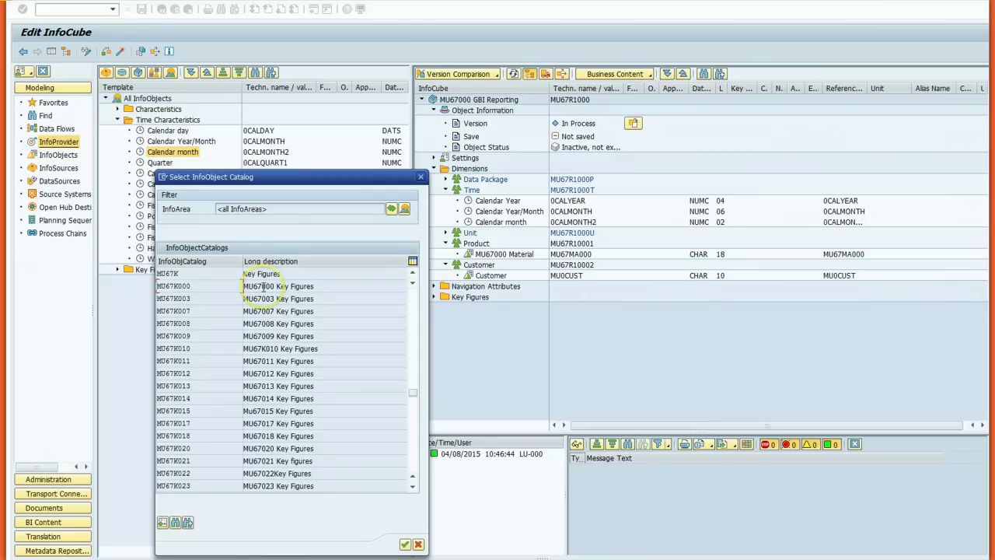
{"action": "double_click", "coordinate": [263, 286]}
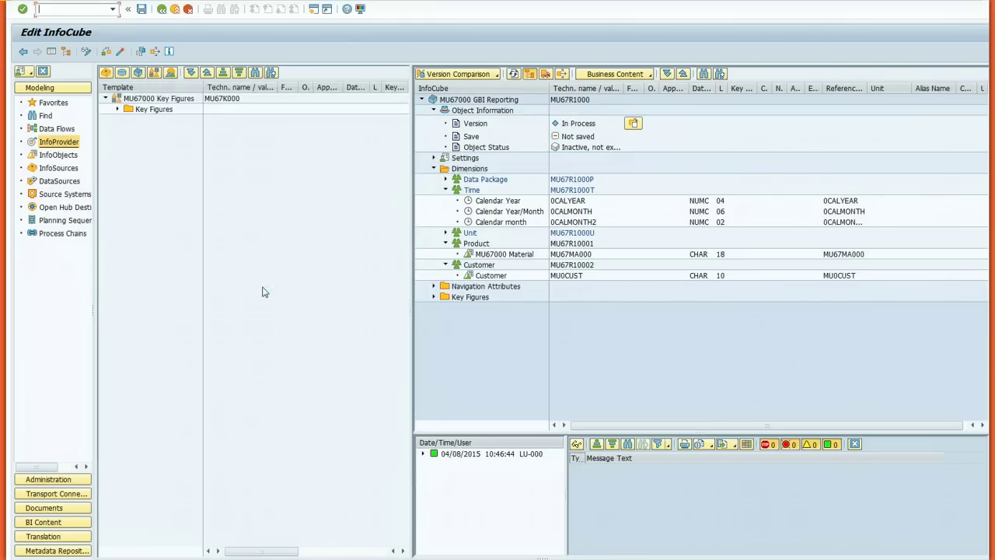
Assign the key figures MU67000 Revenue and MU67000 Sales Quantity from the template to the Key Figures of the InfoCube
{"action": "left_click", "coordinate": [118, 108]}
{"action": "left_click_drag", "start_coordinate": [203, 88], "coordinate": [282, 88]}
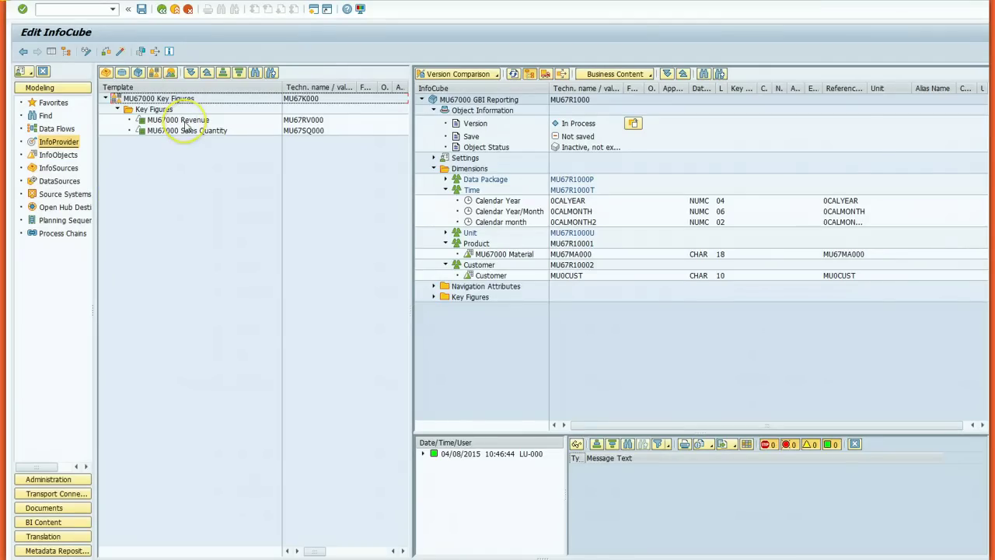
{"action": "left_click_drag", "start_coordinate": [185, 122], "coordinate": [472, 302]}
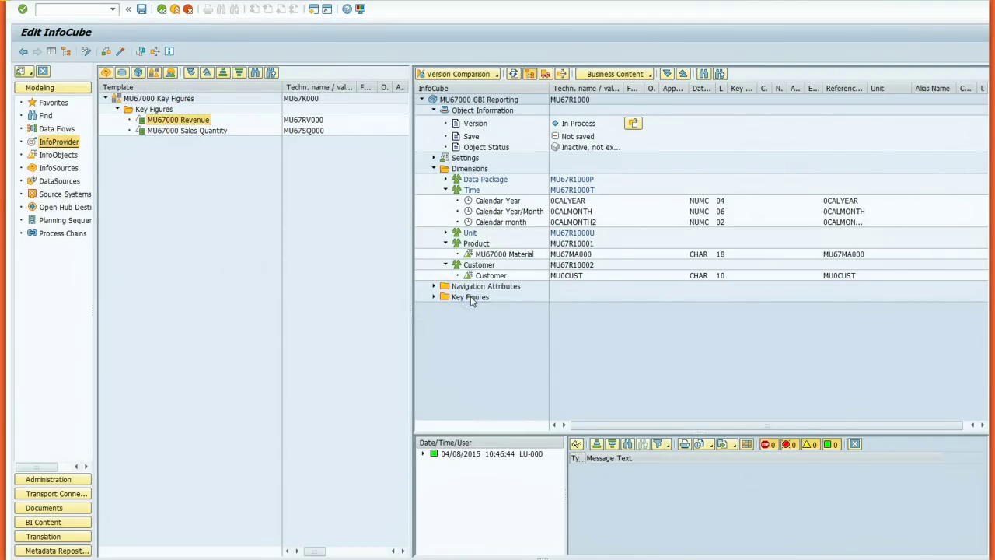
{"action": "left_click_drag", "start_coordinate": [200, 134], "coordinate": [480, 302]}
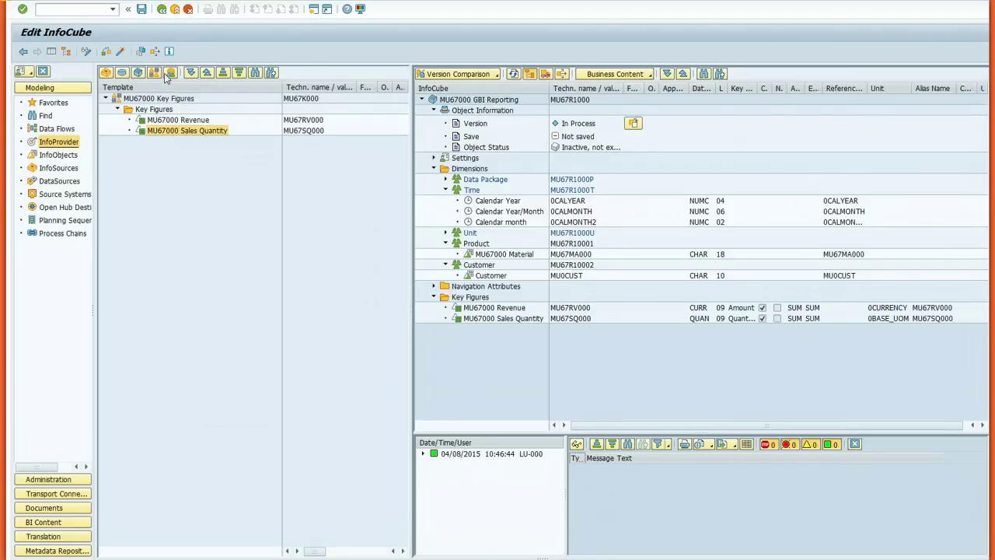
Load all InfoObjects as the template and expand the available key figures
{"action": "left_click", "coordinate": [181, 93]}
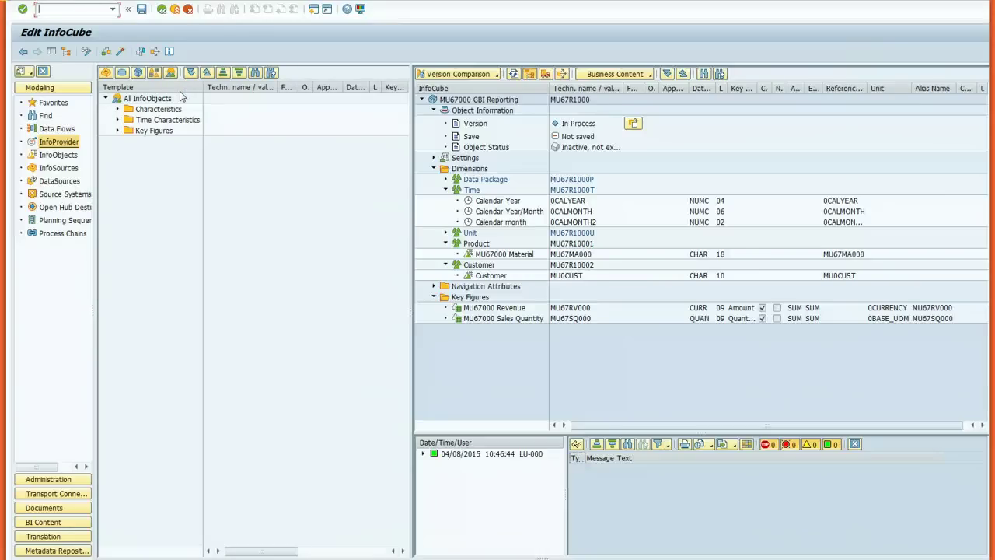
{"action": "left_click", "coordinate": [117, 132]}
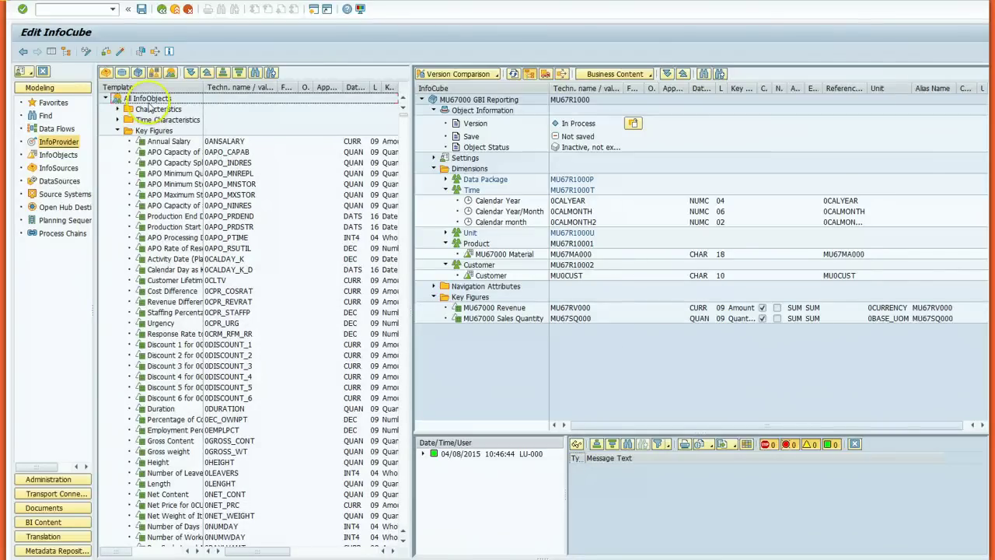
Search the InfoObject catalogs of all InfoAreas for object name MU0K
{"action": "left_click", "coordinate": [155, 74]}
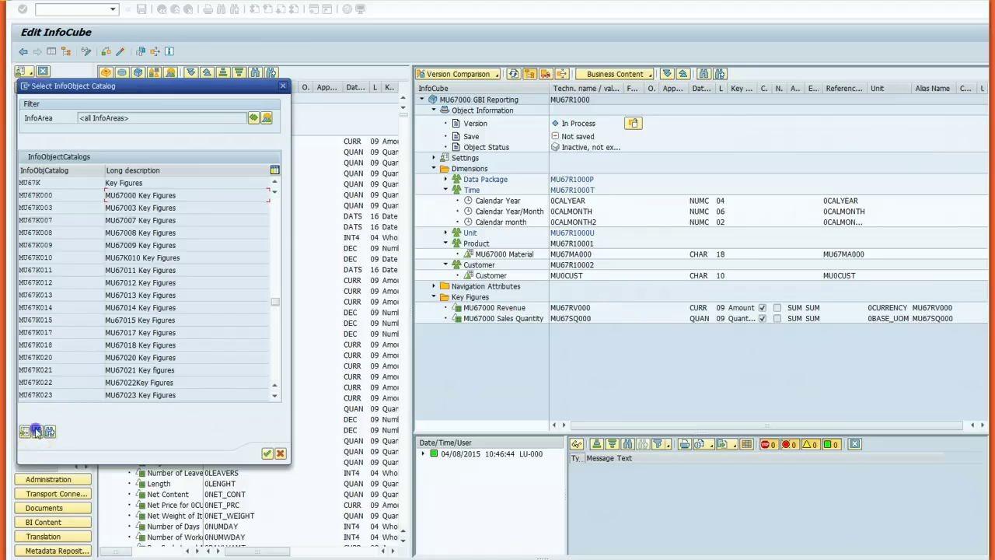
{"action": "left_click", "coordinate": [50, 433]}
{"action": "double_click", "coordinate": [149, 237]}
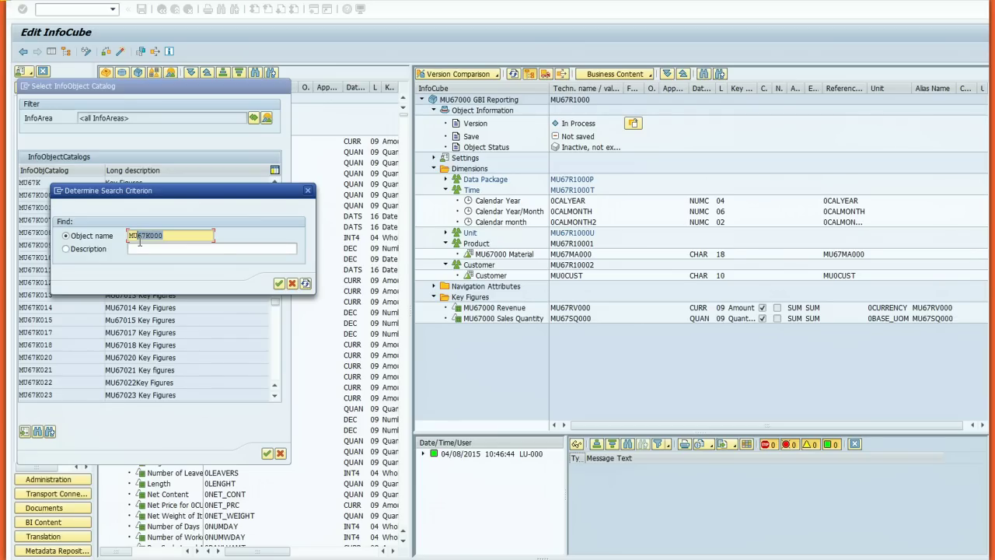
{"action": "type", "text": "MU0"}
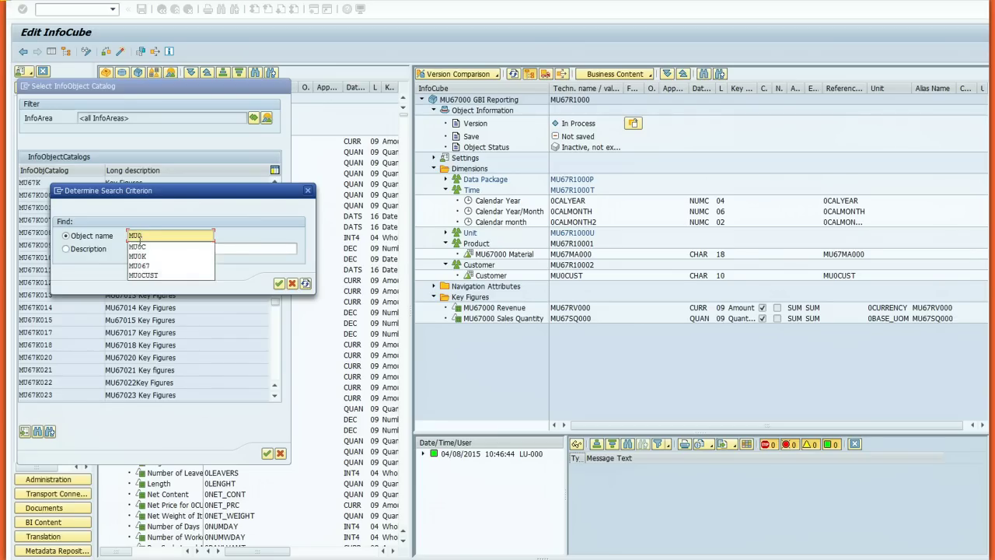
{"action": "left_click", "coordinate": [137, 256]}
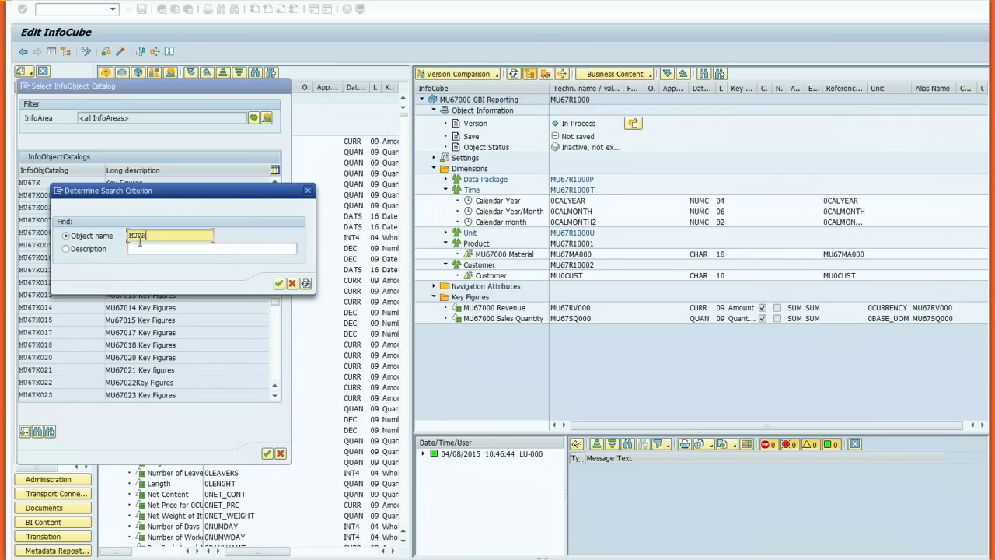
{"action": "left_click", "coordinate": [279, 284]}
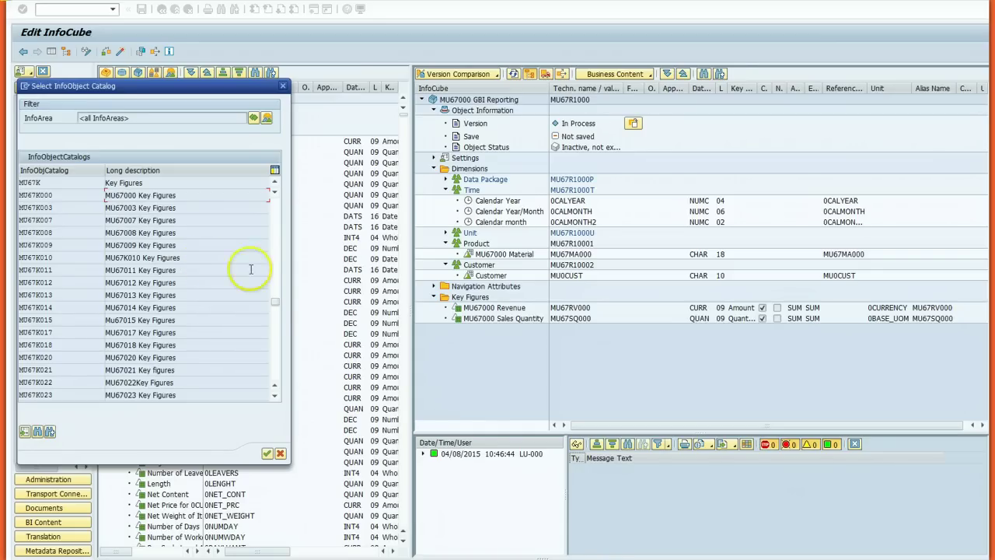
Search the InfoObject catalogs from the beginning of the list for MU0K and load GBI Delivered Key Figures as the template
{"action": "left_click_drag", "start_coordinate": [275, 302], "coordinate": [284, 207]}
{"action": "left_click", "coordinate": [38, 431]}
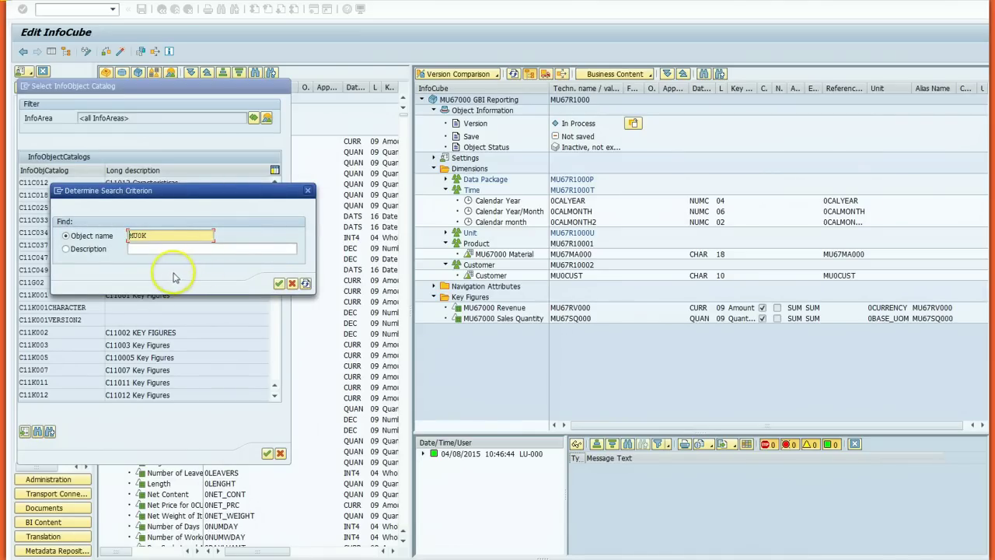
{"action": "left_click", "coordinate": [279, 283]}
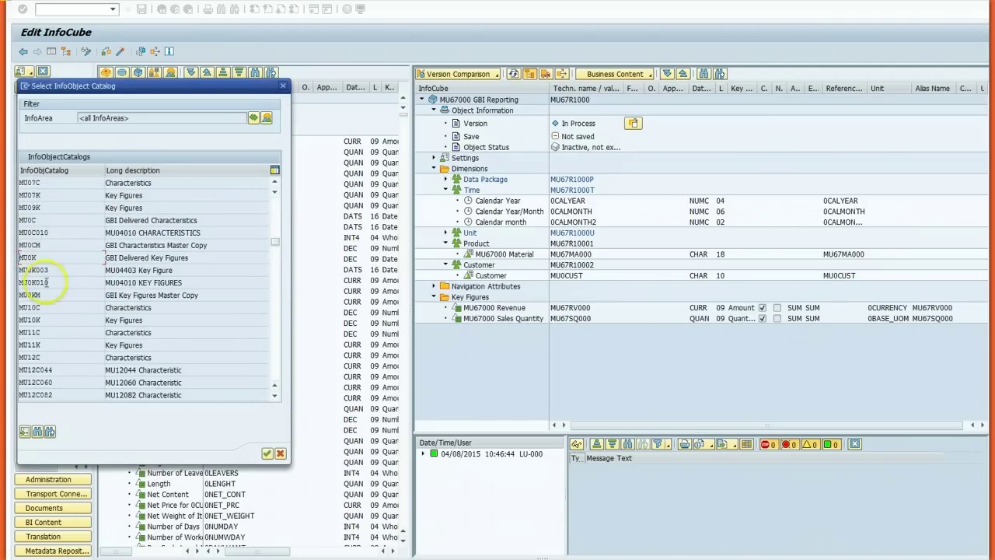
{"action": "left_click", "coordinate": [34, 258]}
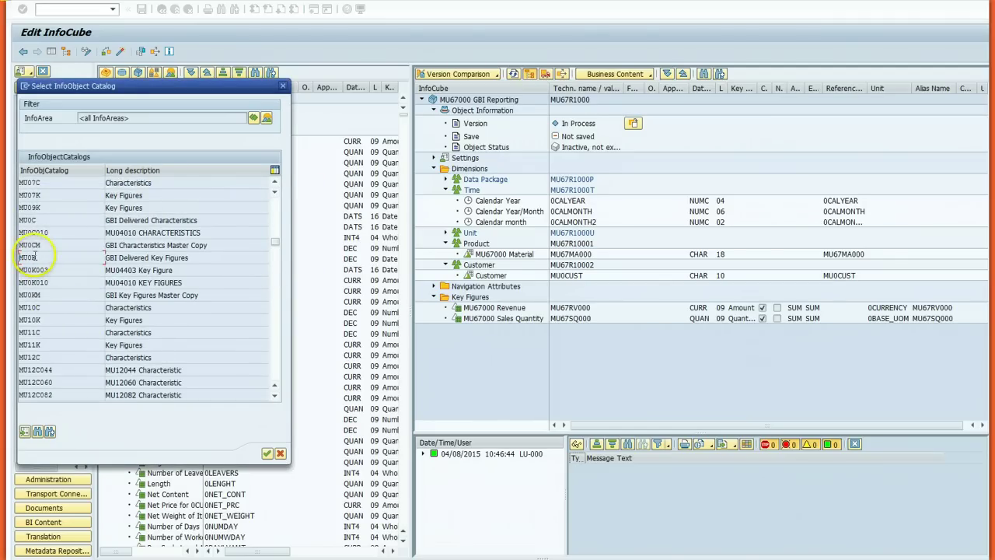
{"action": "double_click", "coordinate": [128, 258]}
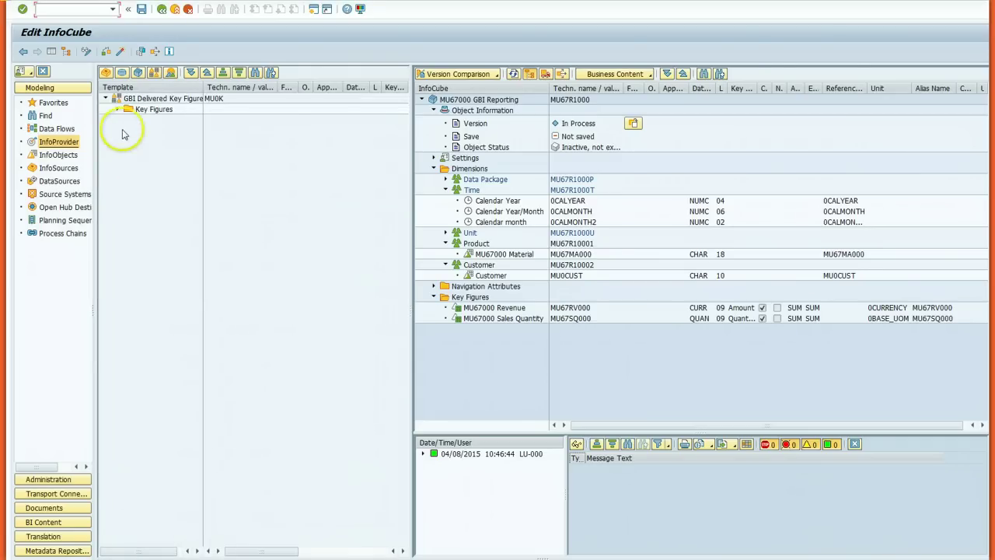
Assign Cost of Goods Manufactured USD, Discount and Net Sales from the template to the InfoCube's Key Figures, widening the name columns for readability
{"action": "left_click", "coordinate": [118, 110]}
{"action": "left_click", "coordinate": [167, 99]}
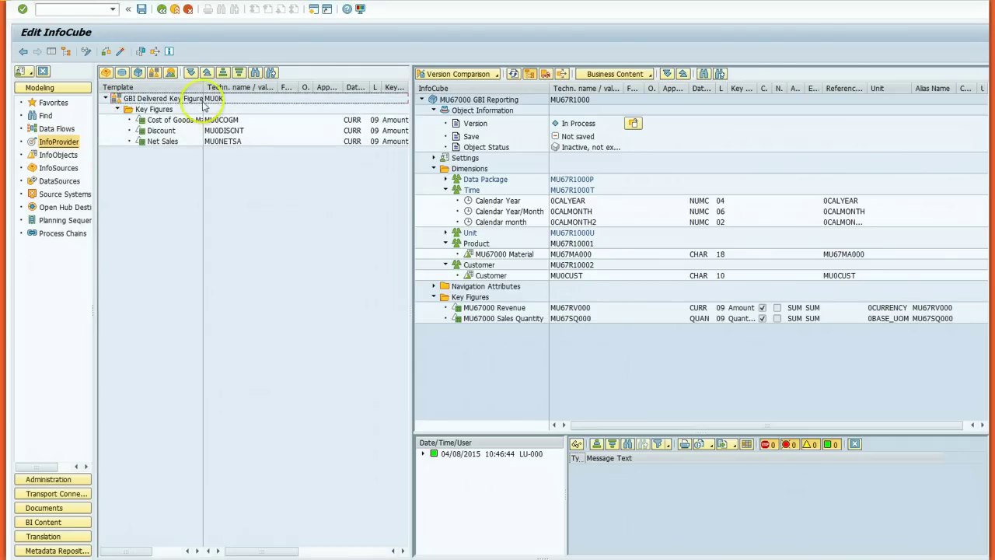
{"action": "left_click_drag", "start_coordinate": [202, 87], "coordinate": [253, 87]}
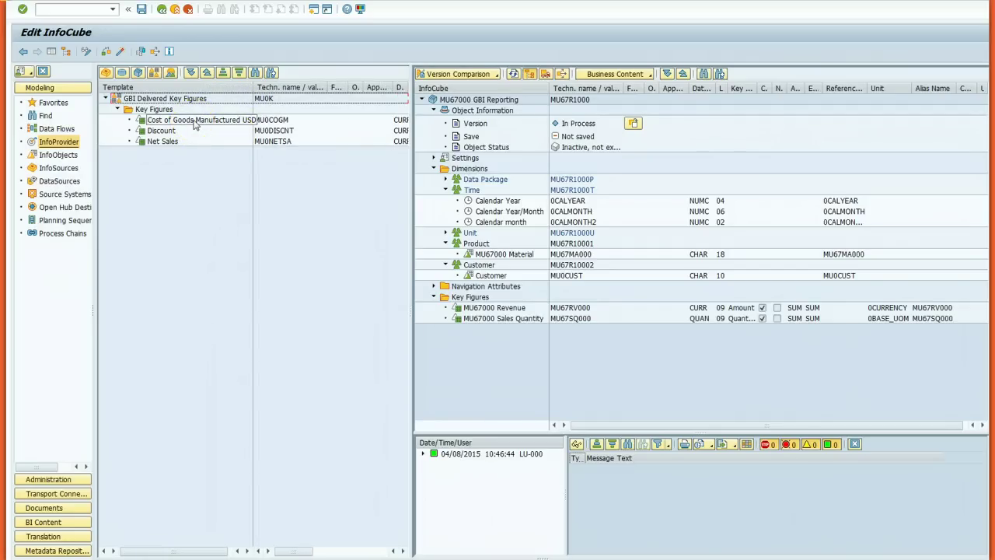
{"action": "left_click_drag", "start_coordinate": [194, 123], "coordinate": [457, 310]}
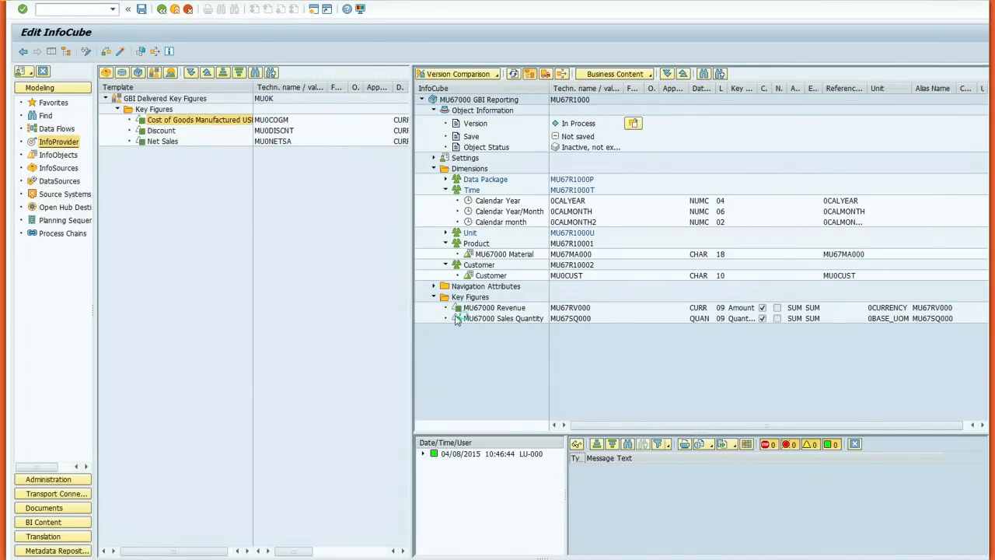
{"action": "left_click_drag", "start_coordinate": [162, 131], "coordinate": [474, 319]}
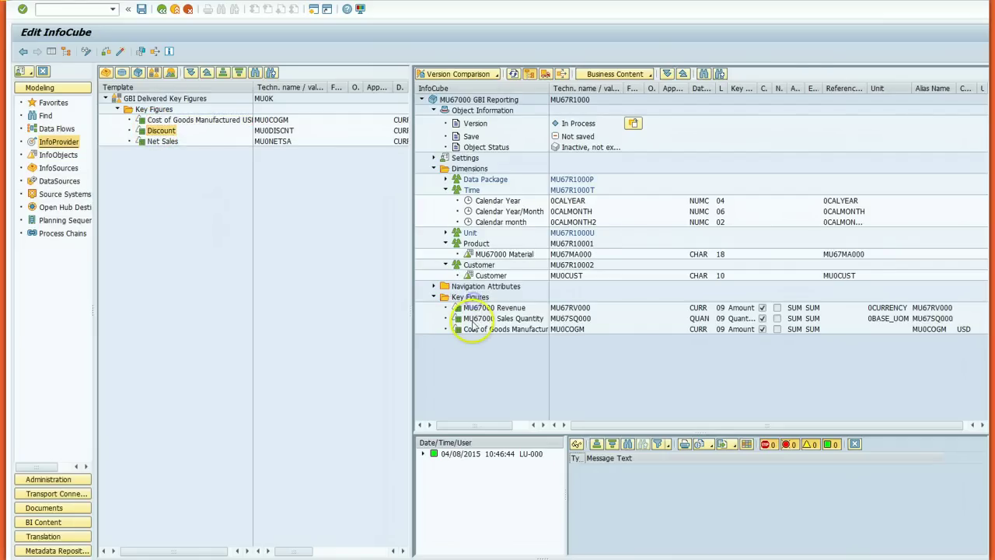
{"action": "left_click_drag", "start_coordinate": [159, 142], "coordinate": [449, 354]}
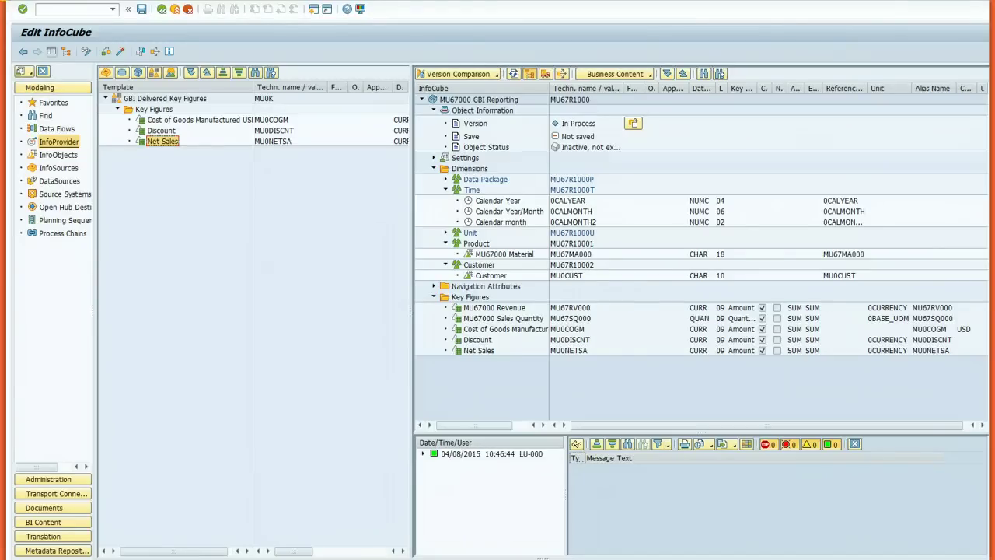
{"action": "left_click_drag", "start_coordinate": [549, 88], "coordinate": [617, 91]}
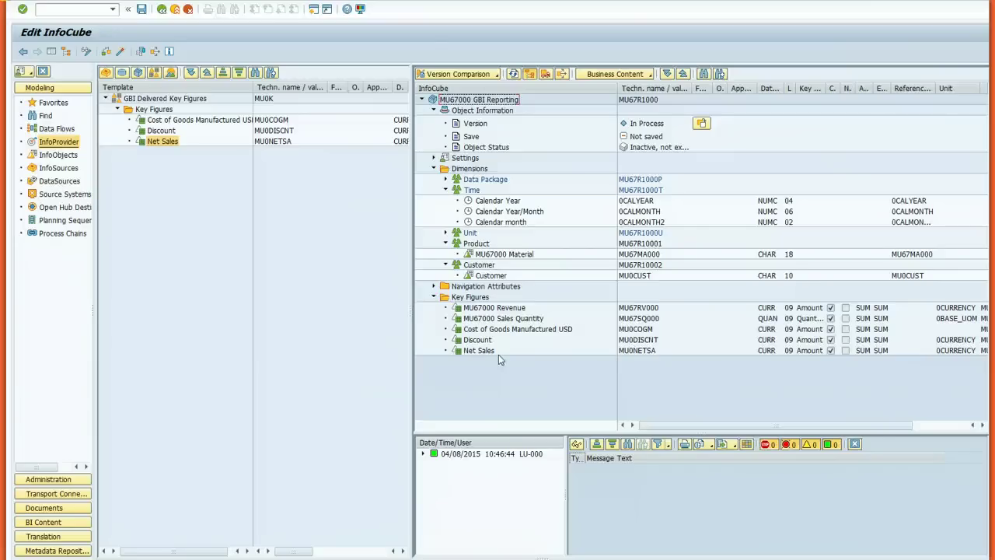
Switch on the navigation attributes Country Key, Sales Organisation, Division and Product Category for the InfoCube
{"action": "left_click", "coordinate": [434, 286]}
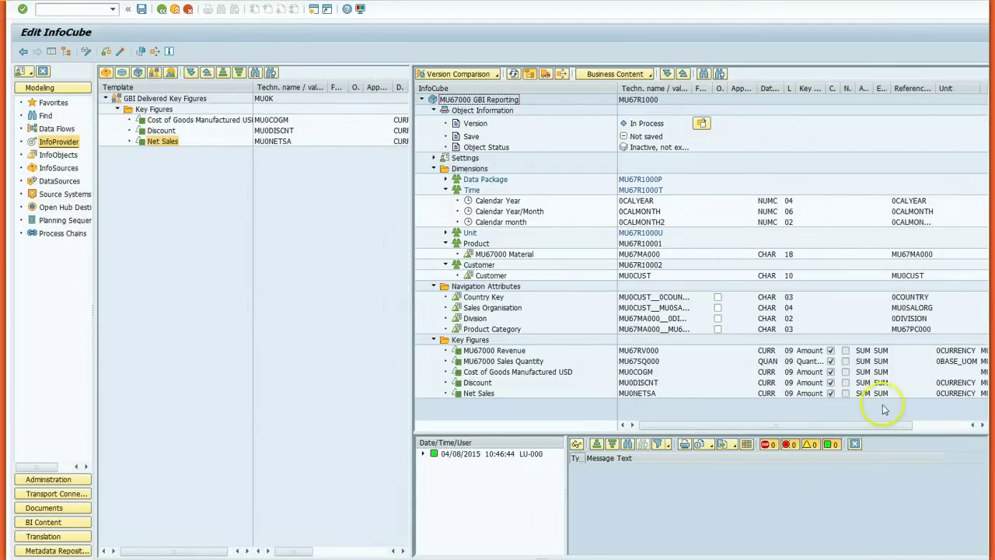
{"action": "left_click", "coordinate": [718, 297]}
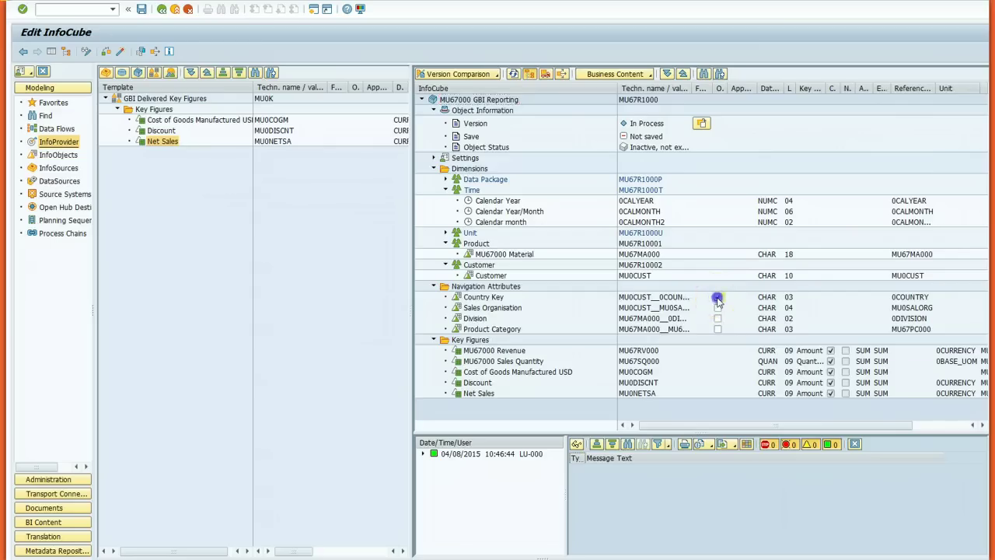
{"action": "left_click", "coordinate": [718, 308]}
{"action": "left_click", "coordinate": [717, 318]}
{"action": "left_click", "coordinate": [718, 329]}
Save and activate the InfoCube MU67000 GBI Reporting
{"action": "left_click", "coordinate": [142, 9]}
{"action": "left_click", "coordinate": [198, 78]}
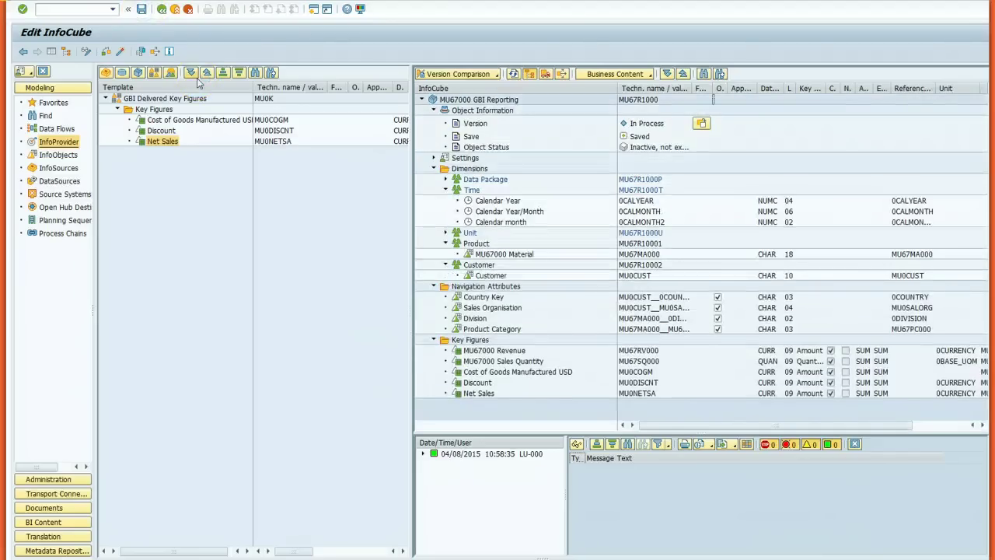
{"action": "left_click", "coordinate": [120, 52]}
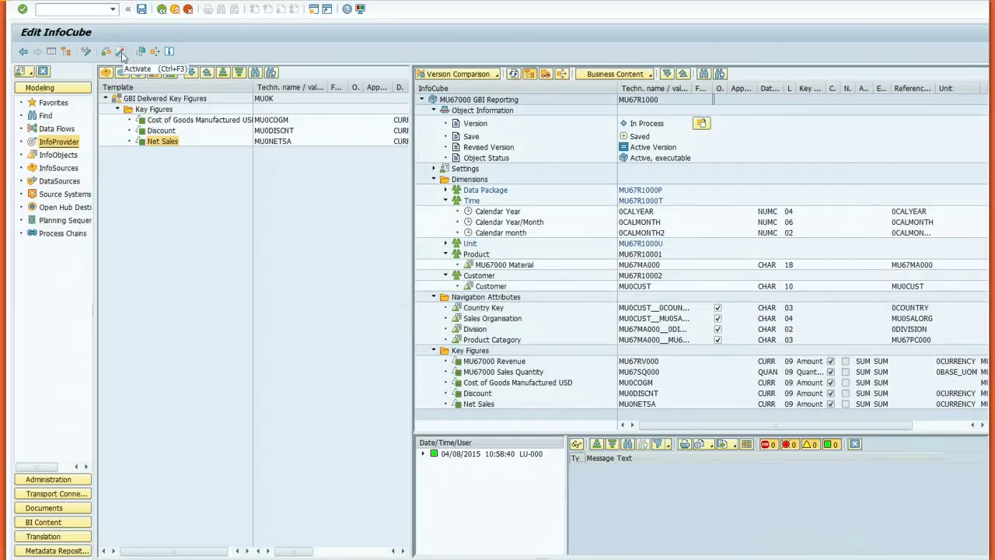
Show the InfoProvider tree beside the InfoCube editor and widen it to examine the objects under InfoArea LU 000
{"action": "left_click", "coordinate": [65, 54]}
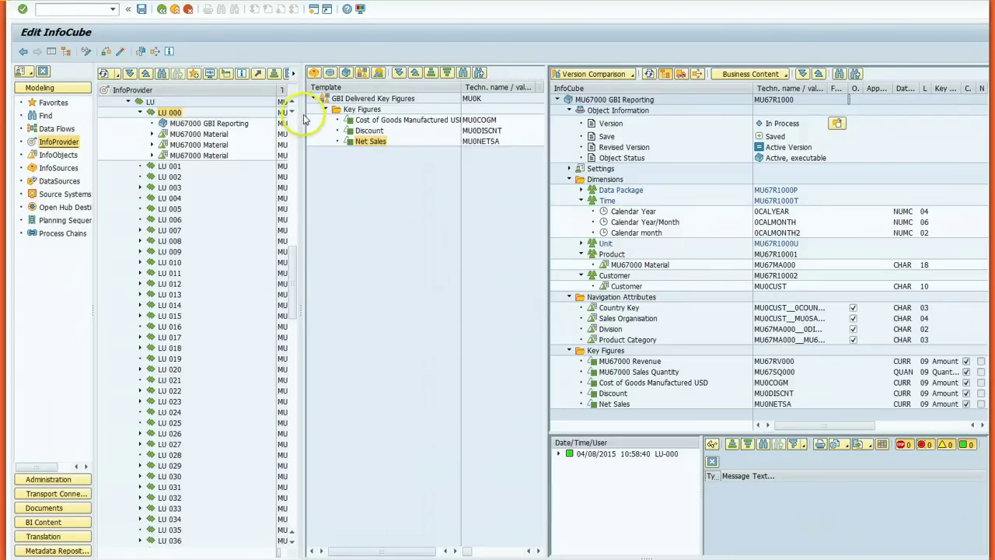
{"action": "left_click_drag", "start_coordinate": [303, 117], "coordinate": [494, 155]}
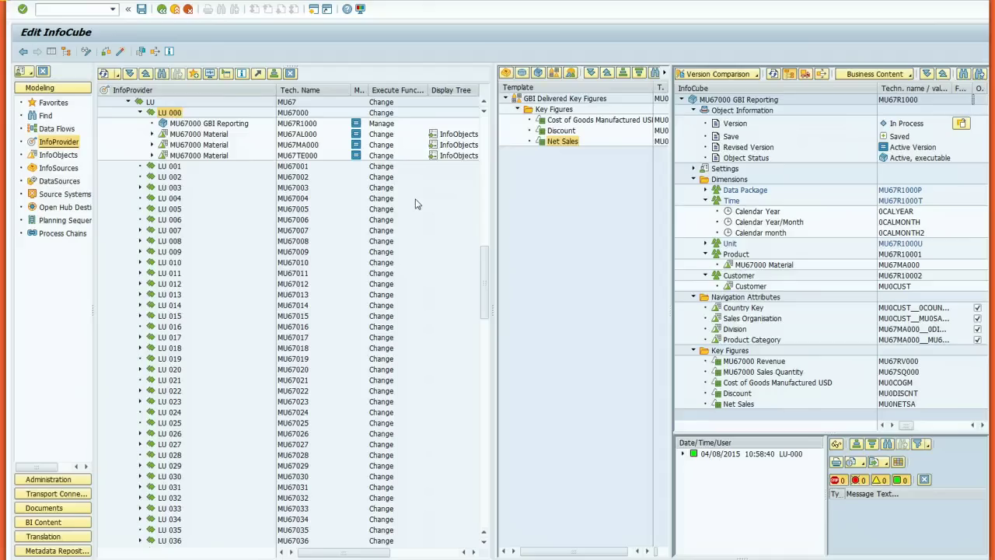
{"action": "left_click", "coordinate": [193, 126]}
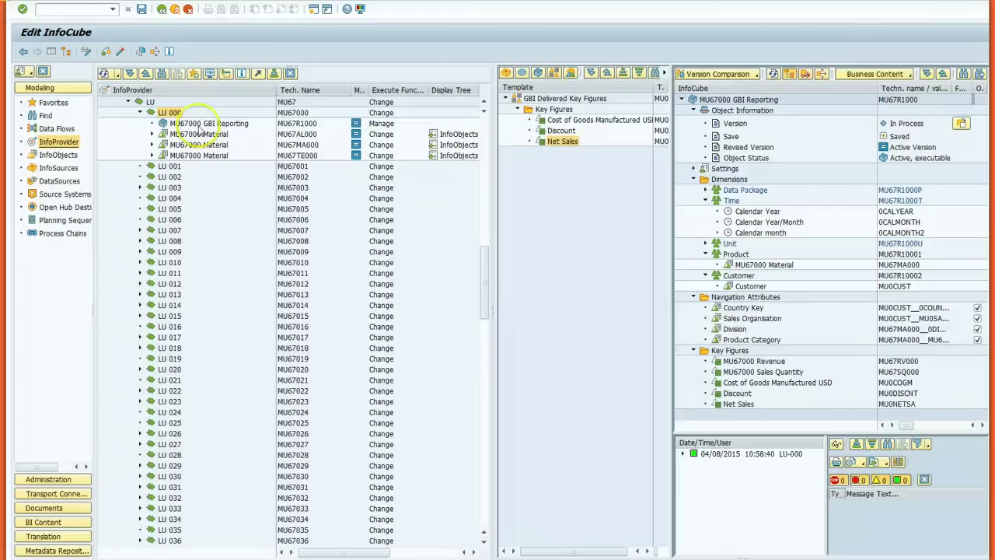
{"action": "left_click", "coordinate": [234, 157]}
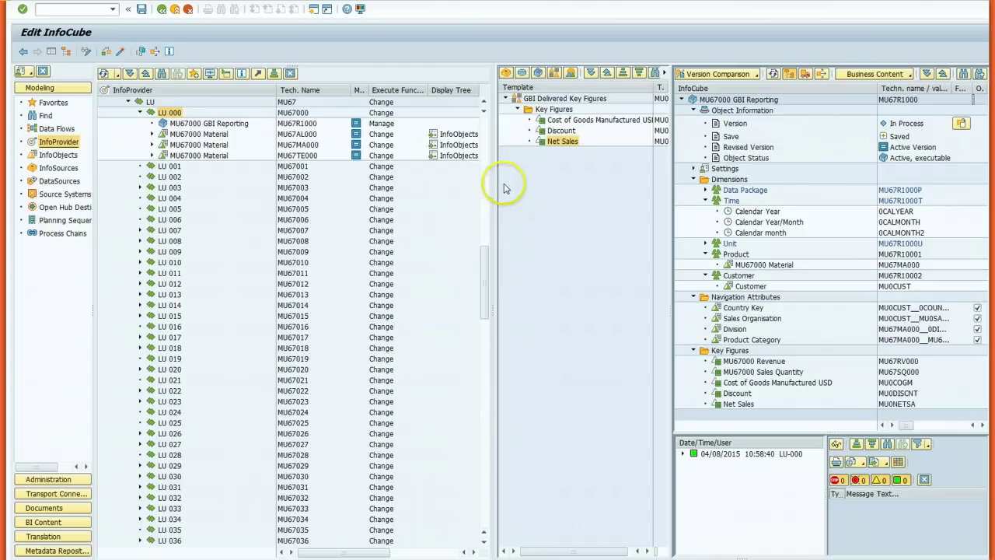
{"action": "left_click_drag", "start_coordinate": [499, 186], "coordinate": [587, 196]}
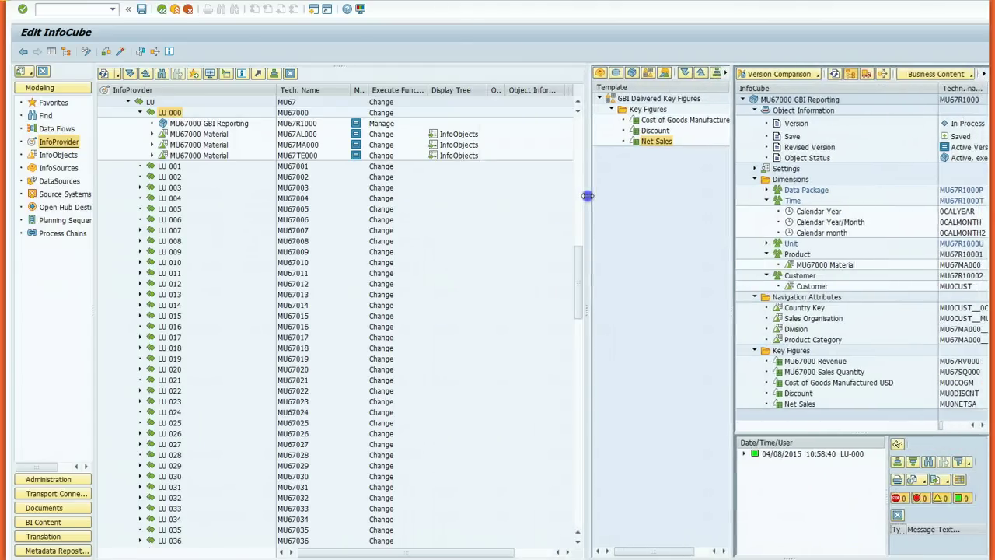